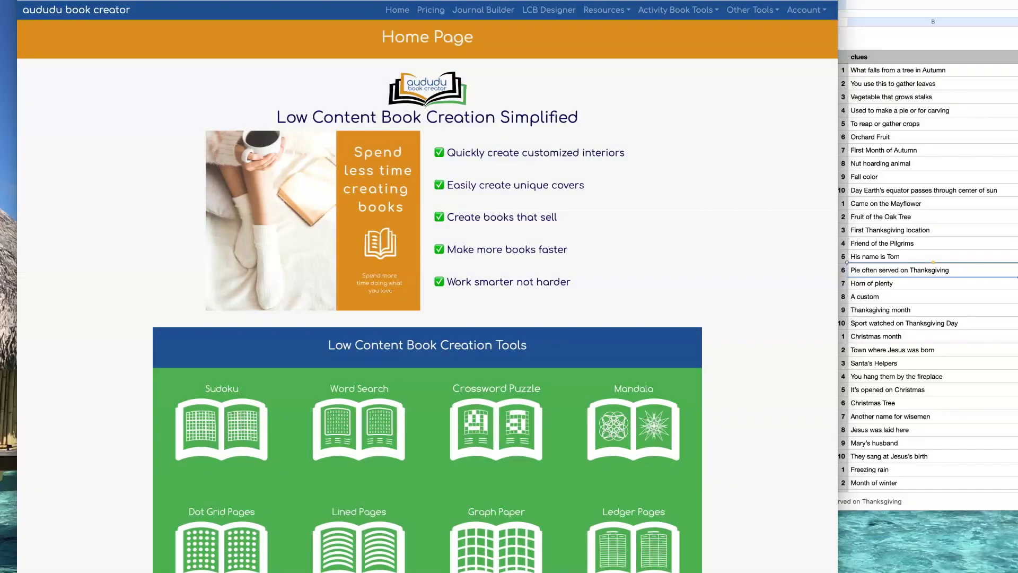
Open the Crossword Puzzle Tool from the Activity Book Tools menu
{"action": "left_click", "coordinate": [710, 10]}
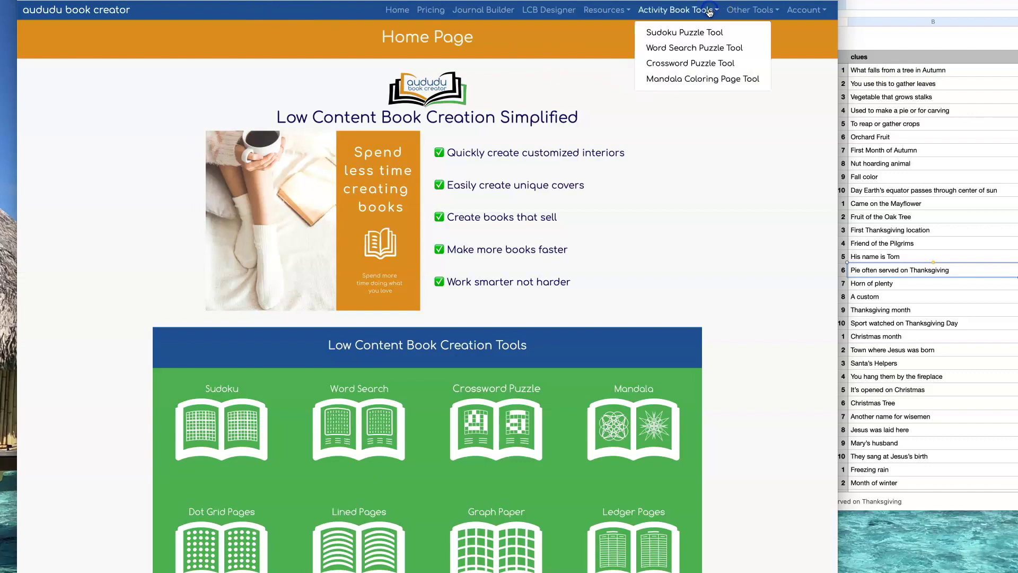
{"action": "left_click", "coordinate": [709, 65]}
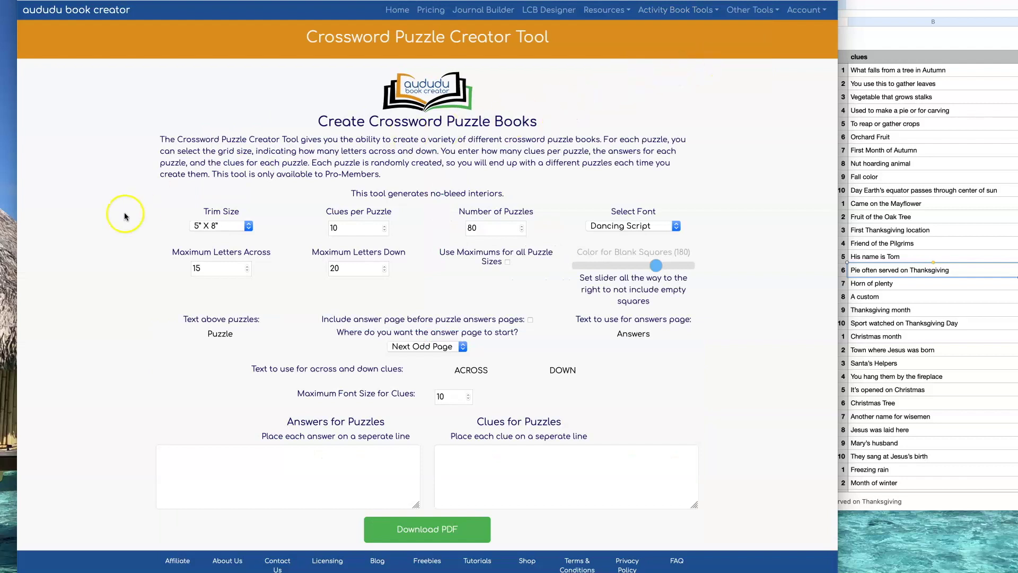
Change the Trim Size dropdown from 5" X 8" to 6" X 9"
{"action": "left_click", "coordinate": [246, 227]}
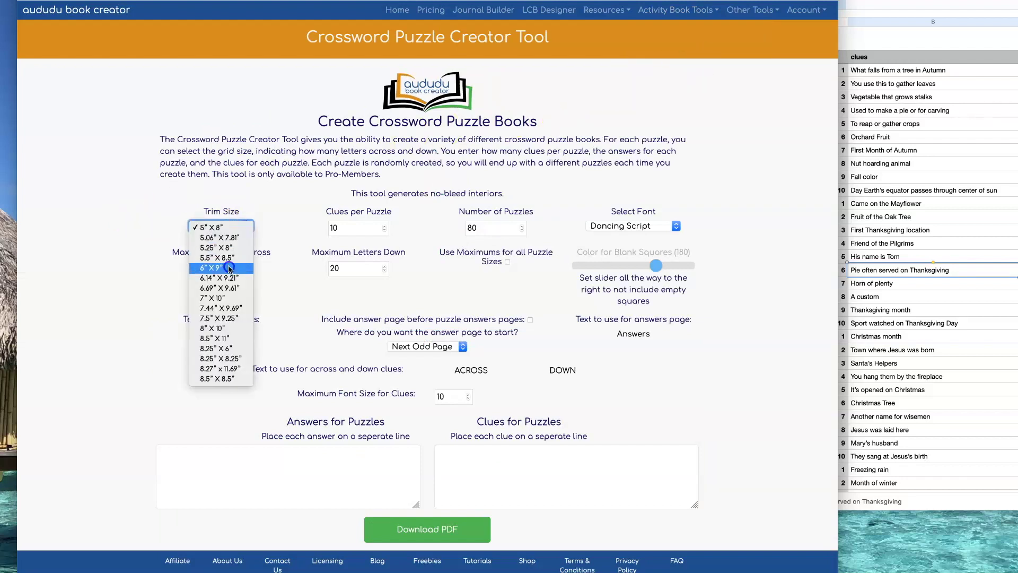
{"action": "left_click", "coordinate": [253, 265]}
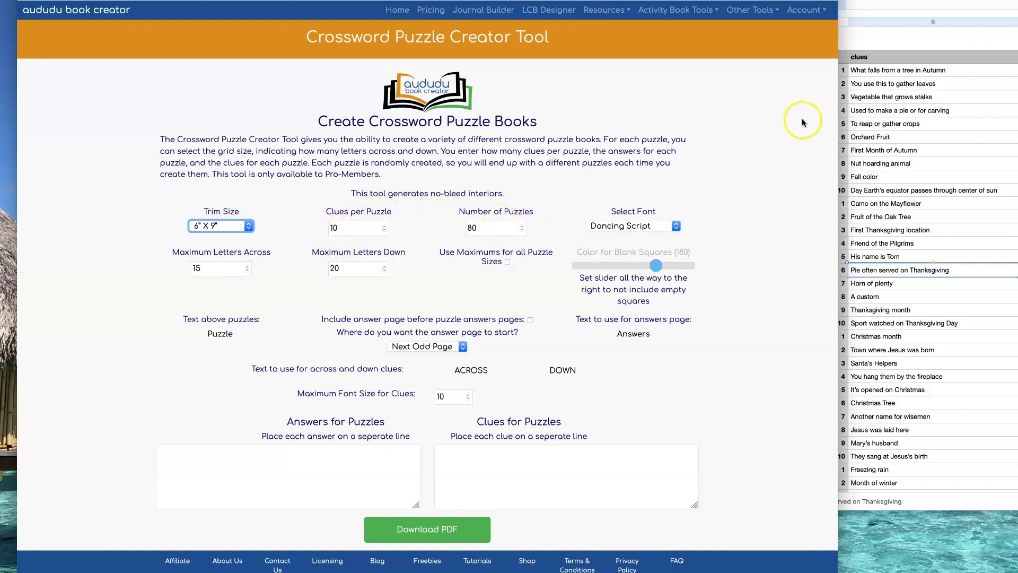
Copy the holiday clues in B2:B61 from Numbers into the Clues for Puzzles box
{"action": "left_click", "coordinate": [932, 38]}
{"action": "scroll", "coordinate": [932, 100], "scroll_direction": "down", "scroll_amount": 15}
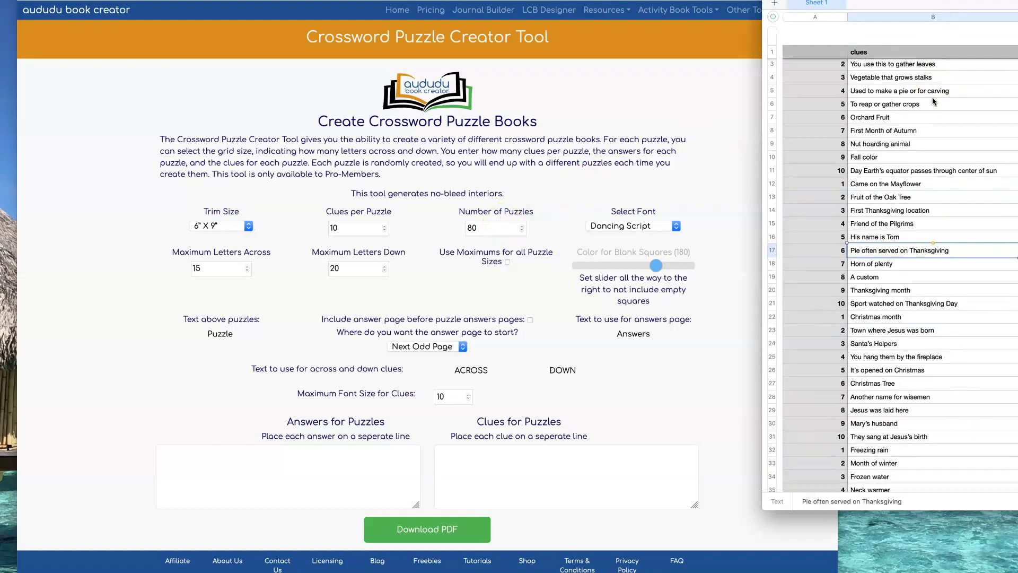
{"action": "scroll", "coordinate": [932, 97], "scroll_direction": "up", "scroll_amount": 15}
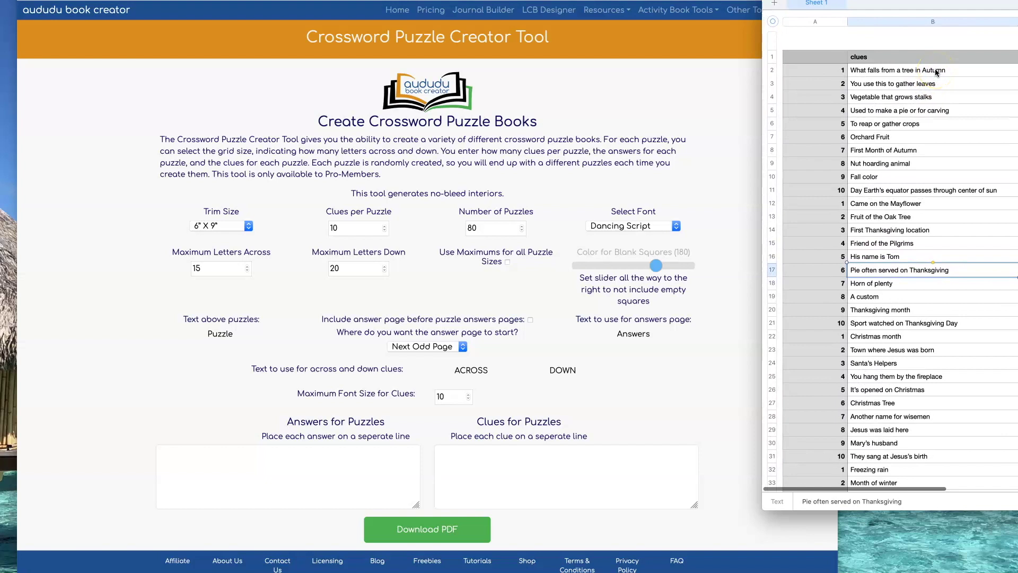
{"action": "left_click", "coordinate": [935, 72]}
{"action": "scroll", "coordinate": [928, 106], "scroll_direction": "down", "scroll_amount": 15}
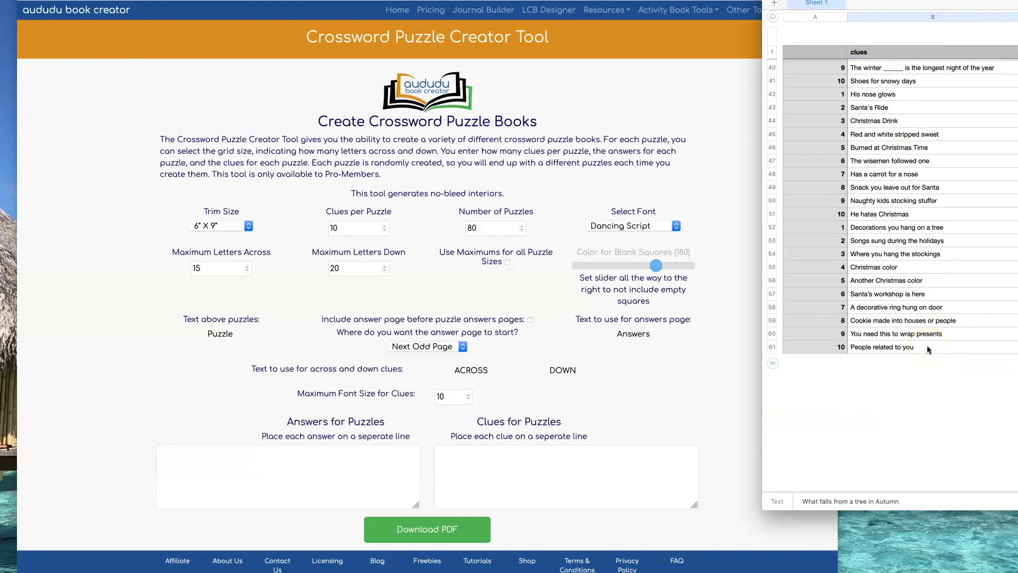
{"action": "left_click", "coordinate": [927, 347], "text": "shift"}
{"action": "key", "text": "super+c"}
{"action": "left_click", "coordinate": [502, 456]}
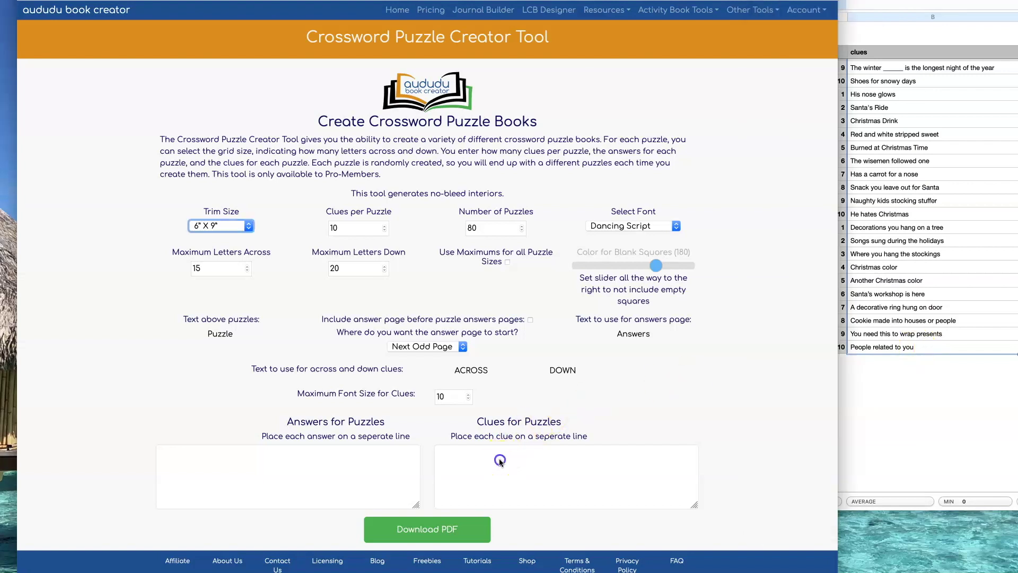
{"action": "key", "text": "super+v"}
Copy the matching answers column from Numbers into the Answers for Puzzles box
{"action": "key", "text": "super+Tab"}
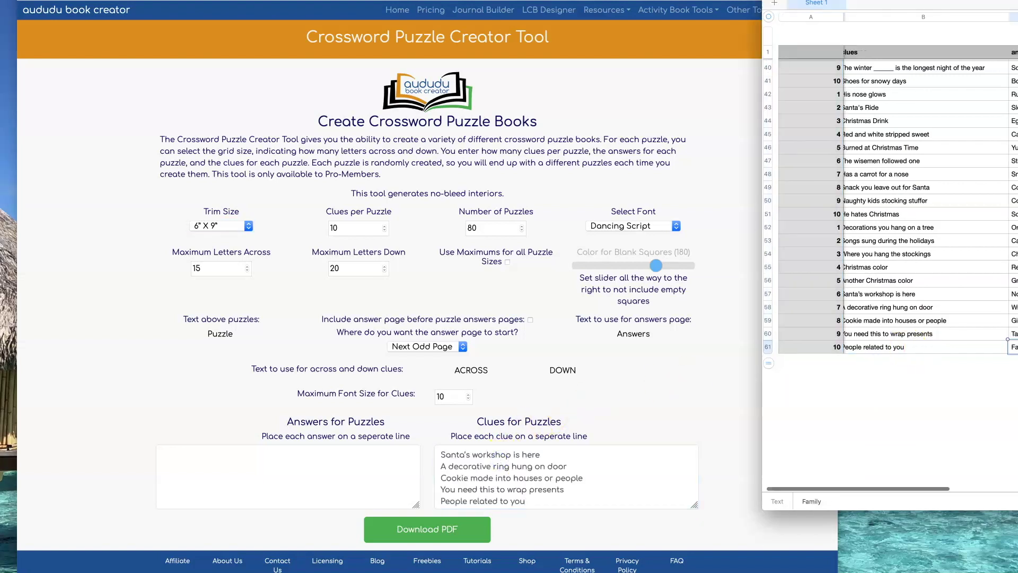
{"action": "scroll", "coordinate": [890, 265], "scroll_direction": "up", "scroll_amount": 15}
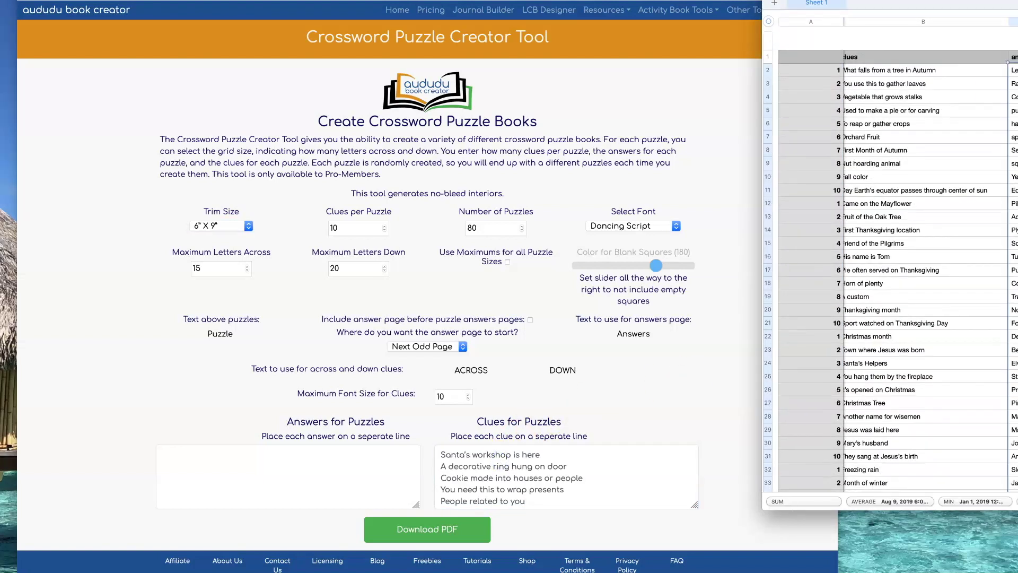
{"action": "left_click", "coordinate": [245, 467]}
{"action": "key", "text": "super+v"}
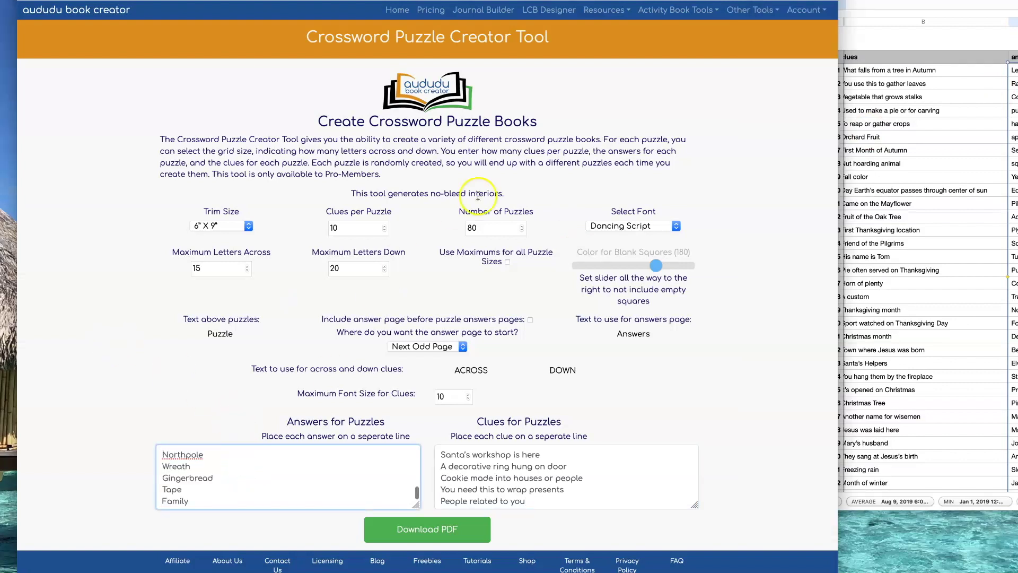
Set Number of Puzzles to 60, select Roboto, and make the heading 'Holiday Crossword Puzzle'
{"action": "left_click", "coordinate": [464, 228]}
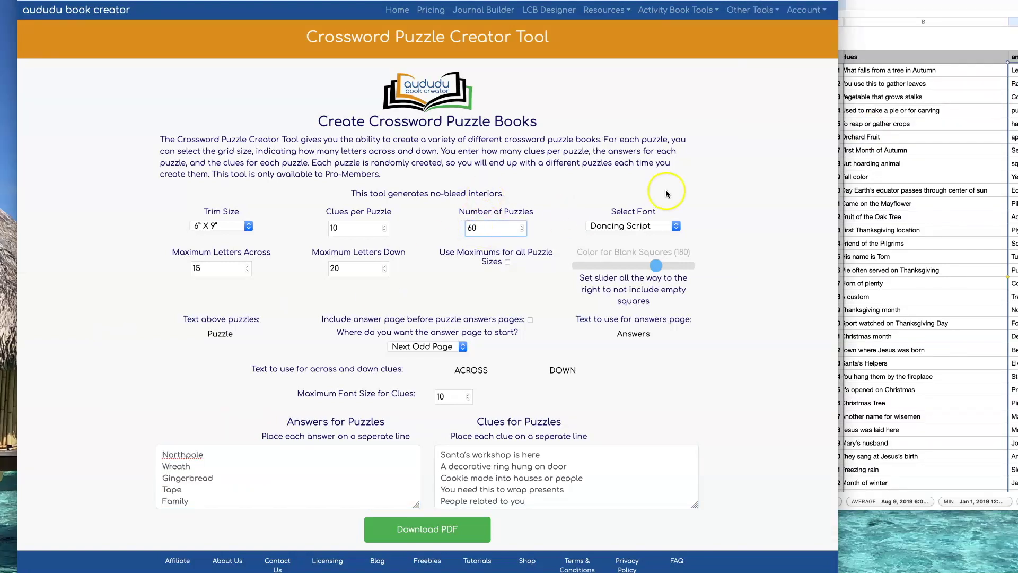
{"action": "triple_click", "coordinate": [667, 193]}
{"action": "left_click", "coordinate": [663, 221]}
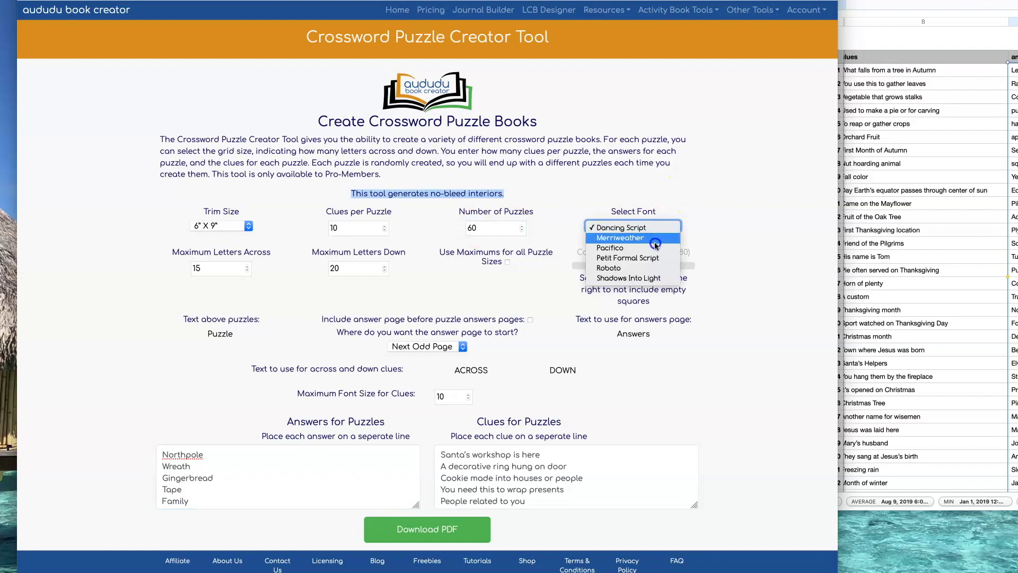
{"action": "left_click", "coordinate": [655, 267]}
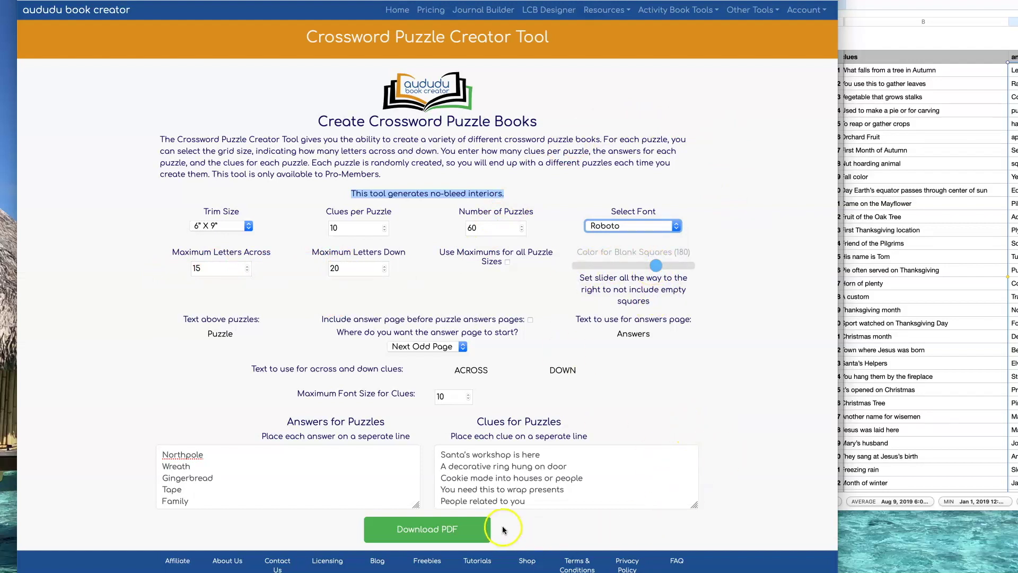
{"action": "left_click", "coordinate": [208, 333]}
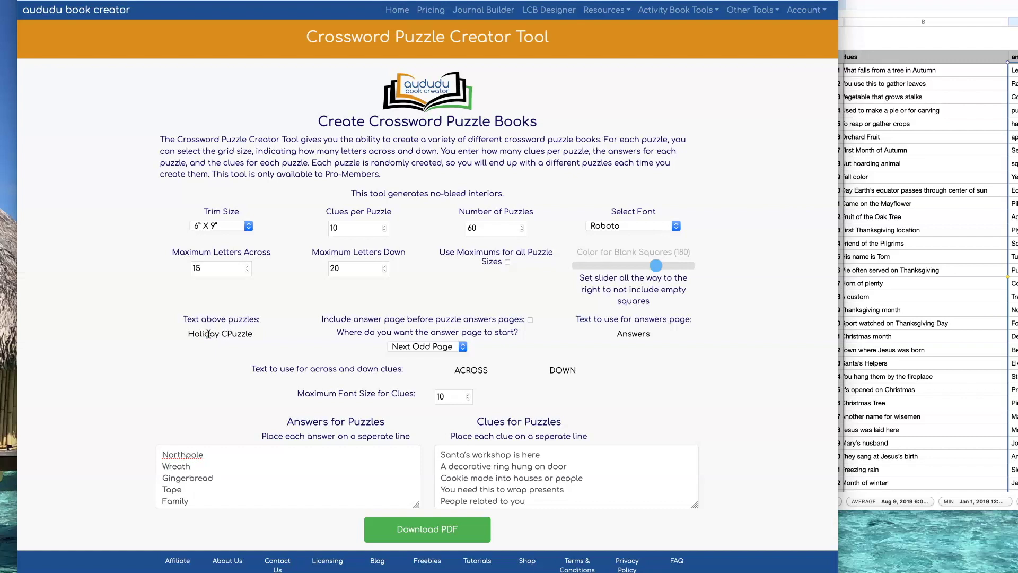
{"action": "type", "text": "Holiday Crossword"}
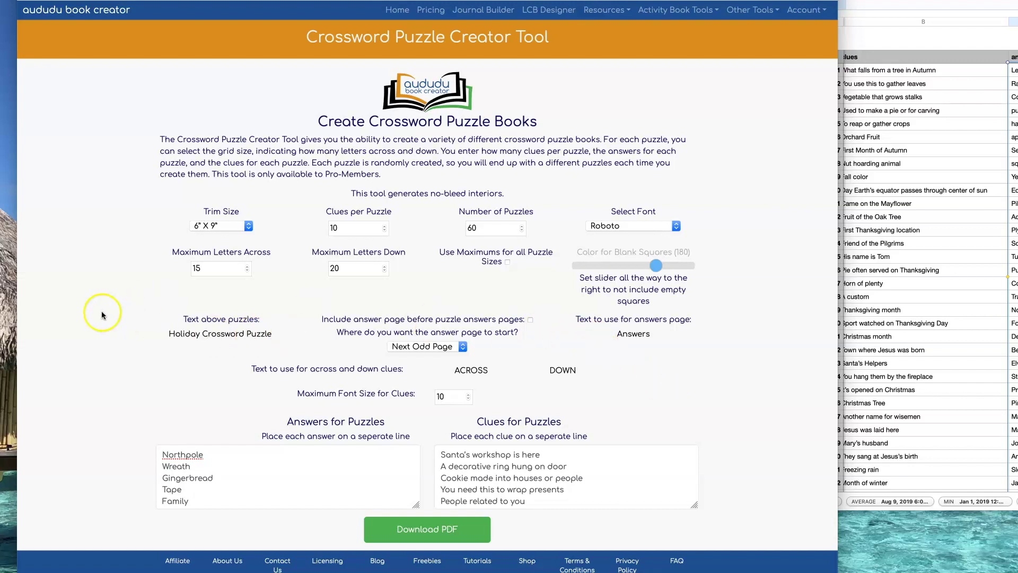
After the not-enough-answers alert, lower Number of Puzzles to 6 and download the crossword PDF
{"action": "left_click", "coordinate": [438, 529]}
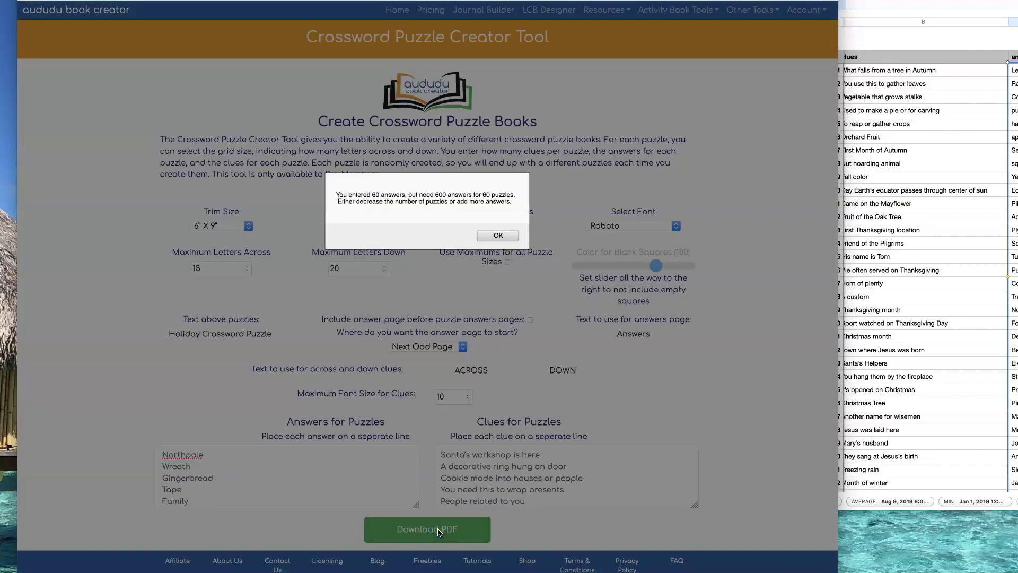
{"action": "left_click", "coordinate": [498, 236]}
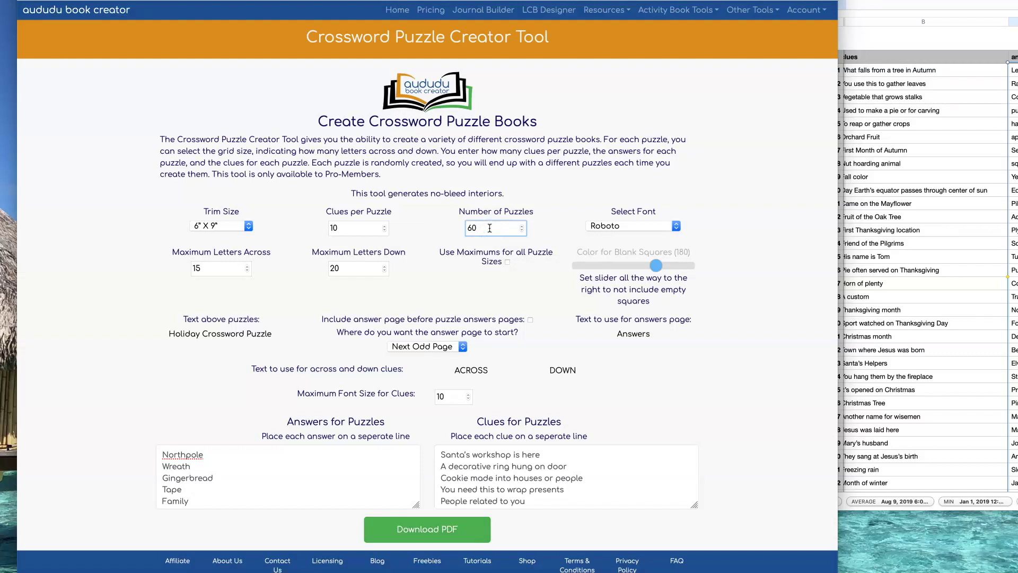
{"action": "left_click", "coordinate": [483, 217]}
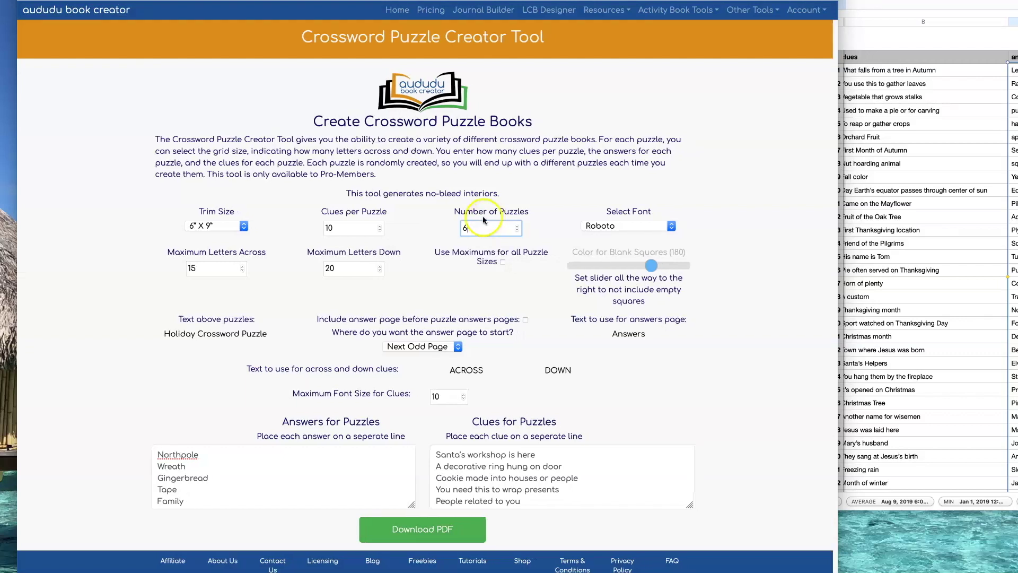
{"action": "left_click", "coordinate": [427, 536]}
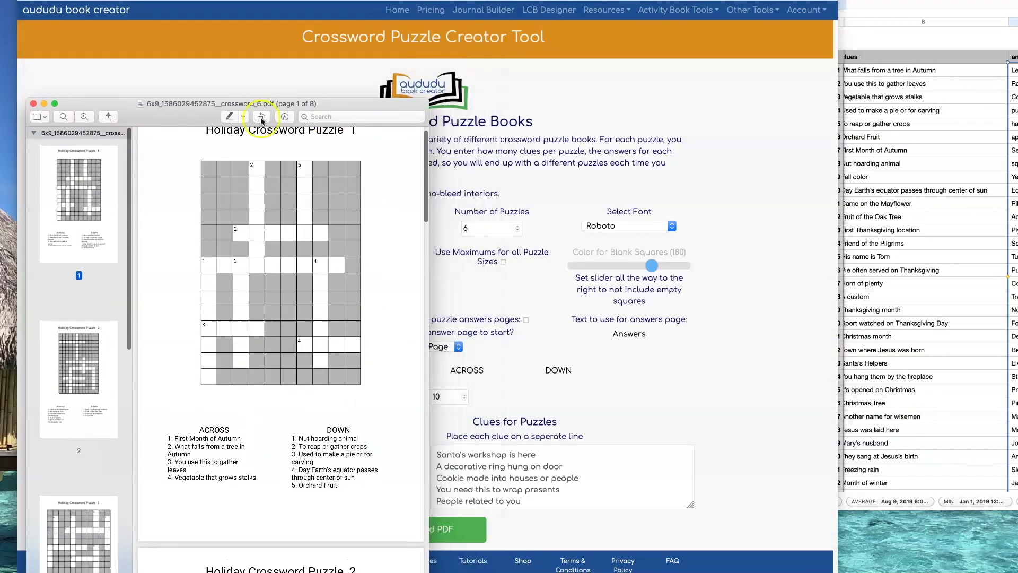
{"action": "left_click", "coordinate": [246, 169]}
{"action": "scroll", "coordinate": [245, 166], "scroll_direction": "up", "scroll_amount": 1}
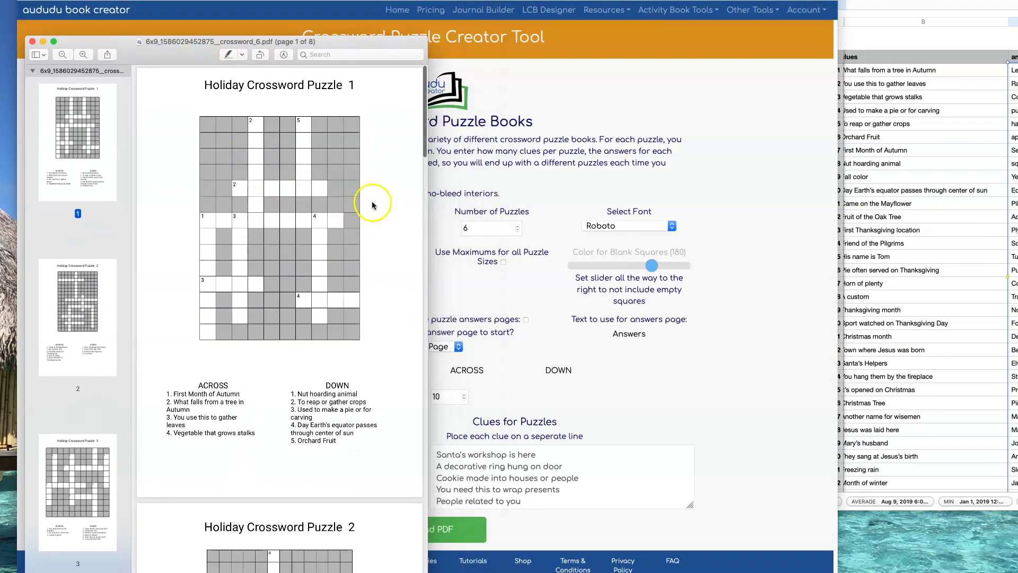
{"action": "scroll", "coordinate": [373, 197], "scroll_direction": "down", "scroll_amount": 5}
{"action": "scroll", "coordinate": [373, 196], "scroll_direction": "down", "scroll_amount": 12}
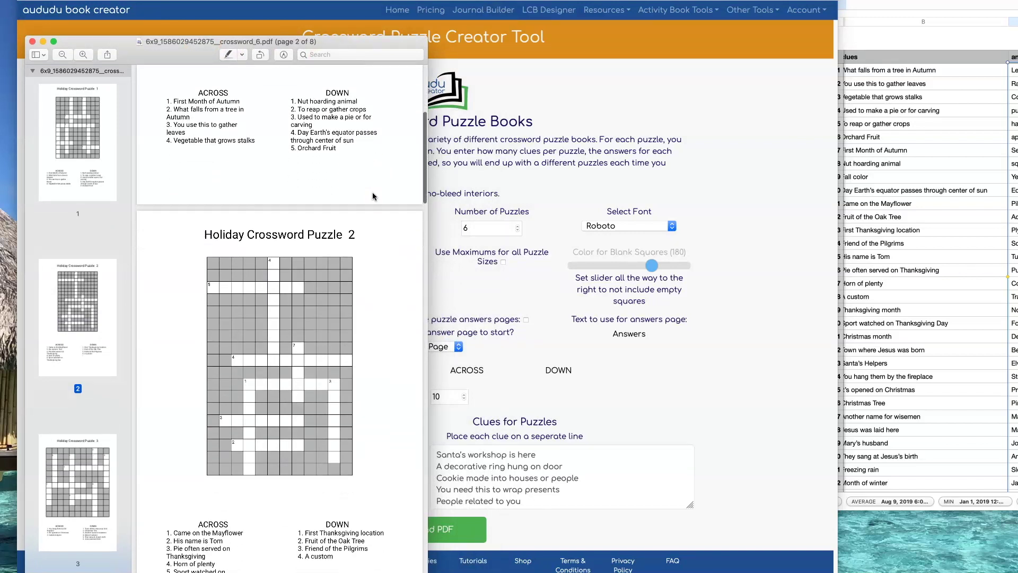
{"action": "scroll", "coordinate": [373, 196], "scroll_direction": "down", "scroll_amount": 15}
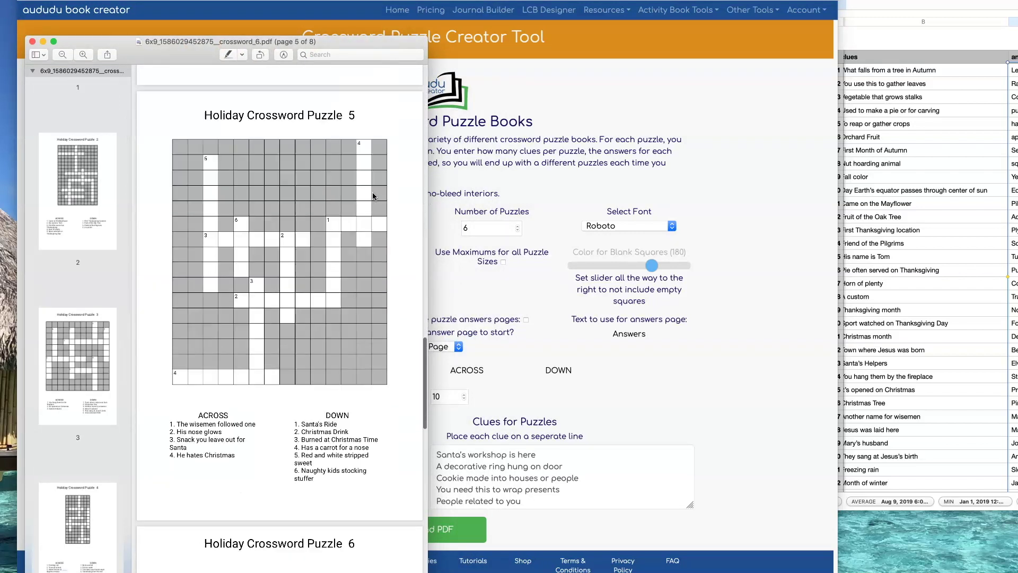
{"action": "scroll", "coordinate": [373, 194], "scroll_direction": "down", "scroll_amount": 8}
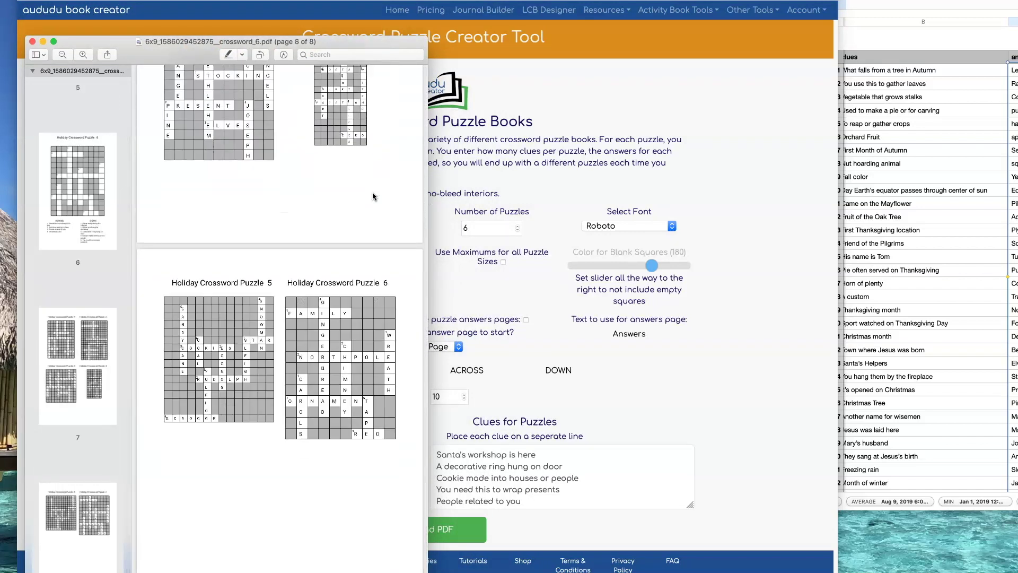
{"action": "scroll", "coordinate": [373, 195], "scroll_direction": "up", "scroll_amount": 20}
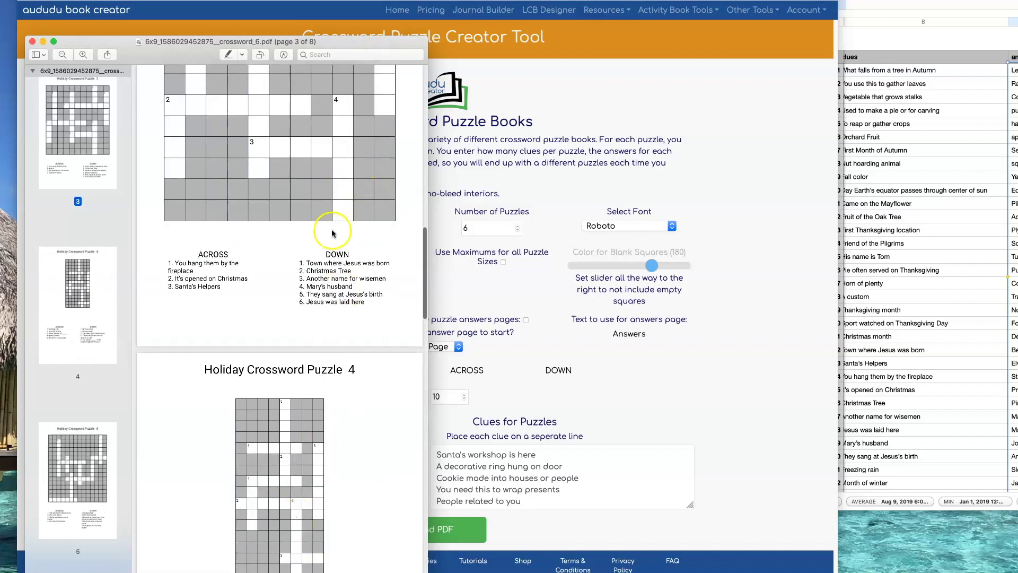
{"action": "left_click_drag", "start_coordinate": [227, 41], "coordinate": [144, 52]}
Tick Use Maximums for all Puzzle Sizes (15 across by 20 down) and review the regenerated PDF
{"action": "left_click", "coordinate": [575, 131]}
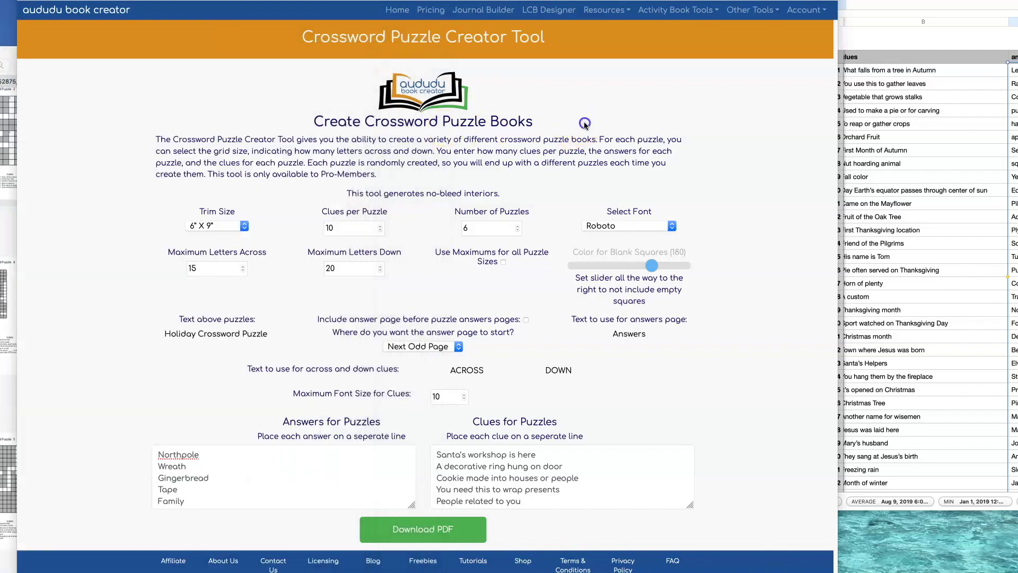
{"action": "left_click", "coordinate": [503, 262]}
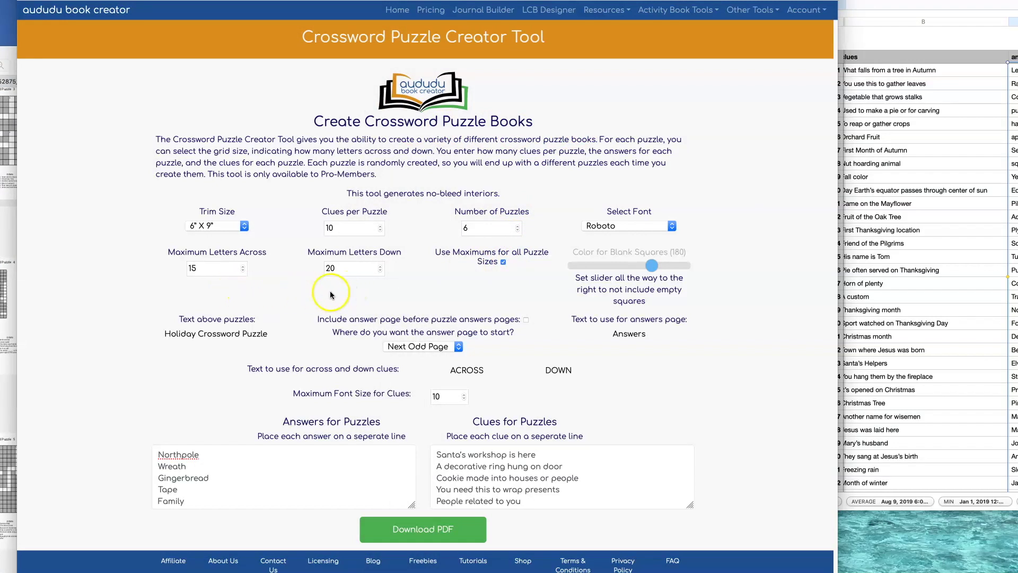
{"action": "left_click", "coordinate": [453, 529]}
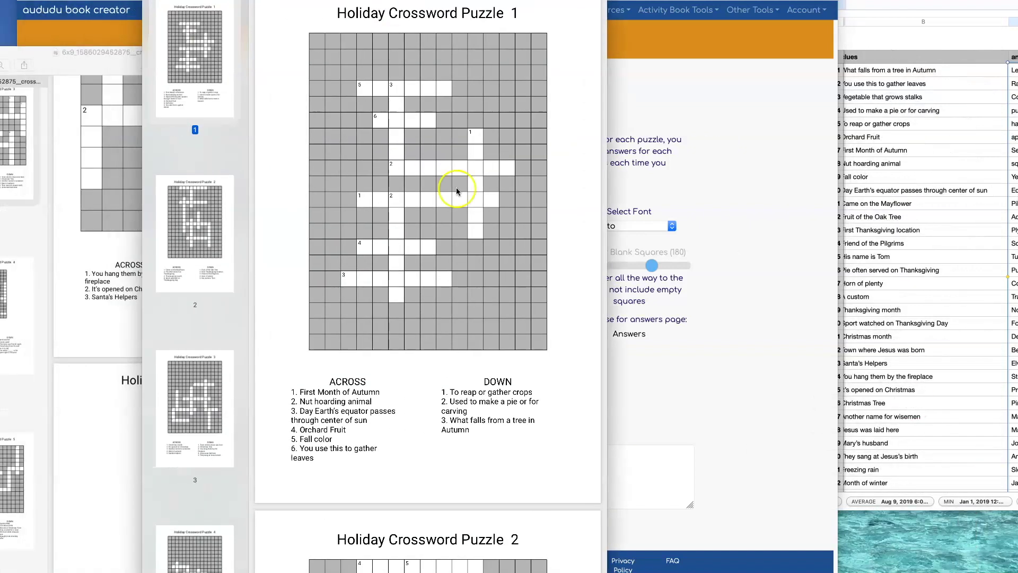
{"action": "scroll", "coordinate": [457, 206], "scroll_direction": "down", "scroll_amount": 15}
{"action": "scroll", "coordinate": [457, 206], "scroll_direction": "down", "scroll_amount": 10}
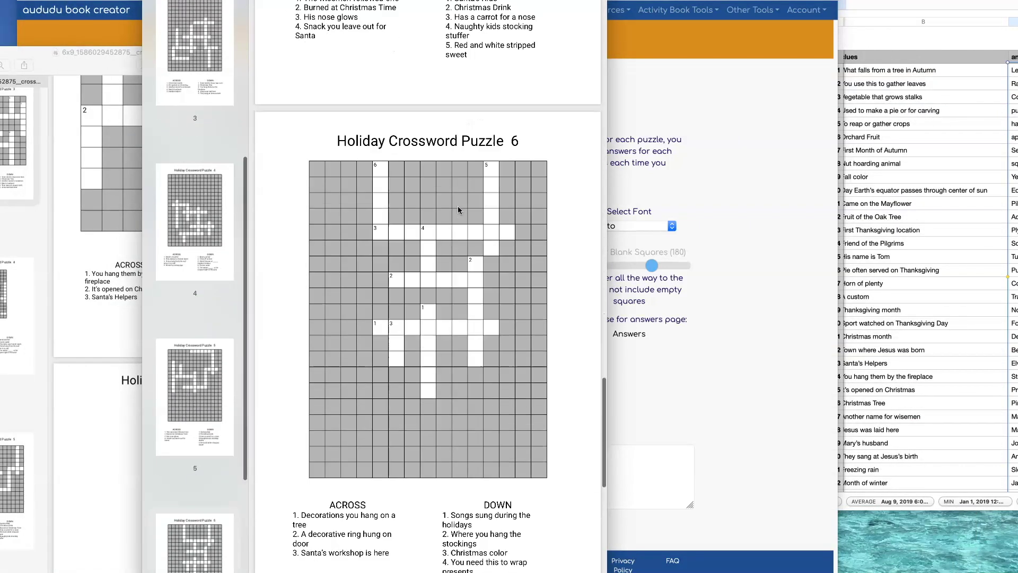
{"action": "key", "text": "super+h"}
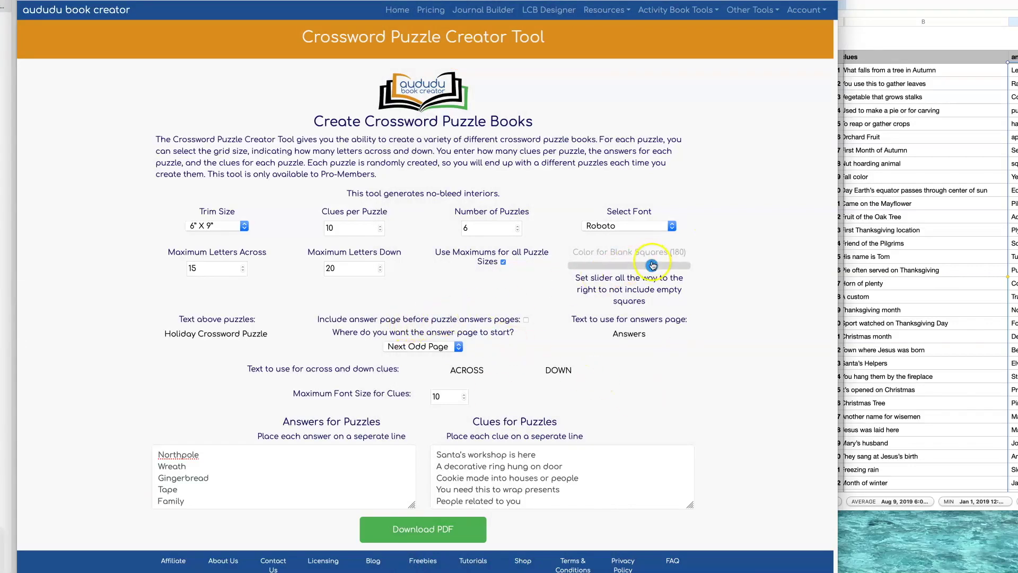
After trying blank-square shading at 45, push Color for Blank Squares to maximum
{"action": "left_click_drag", "start_coordinate": [660, 266], "coordinate": [595, 266]}
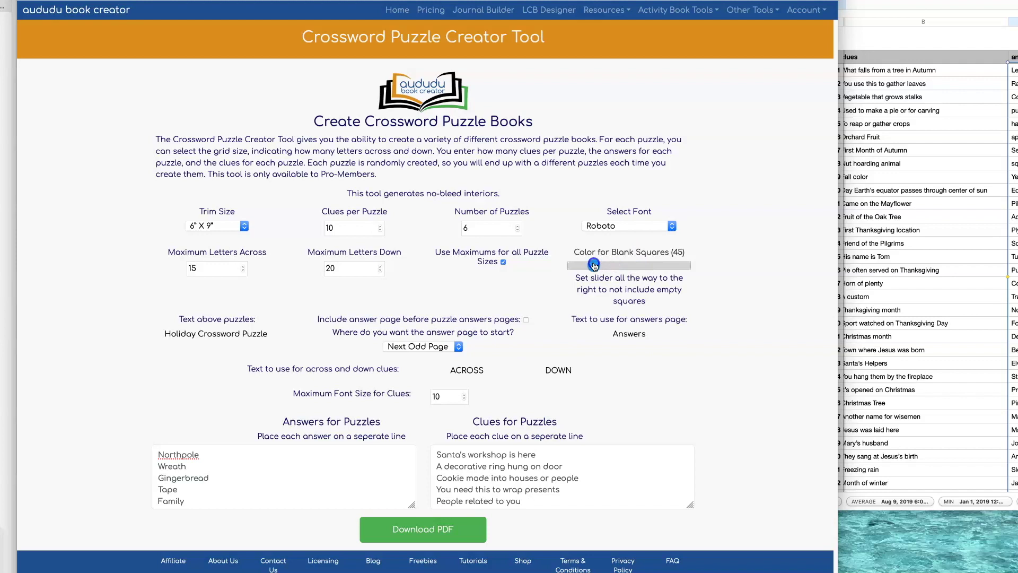
{"action": "left_click", "coordinate": [422, 529]}
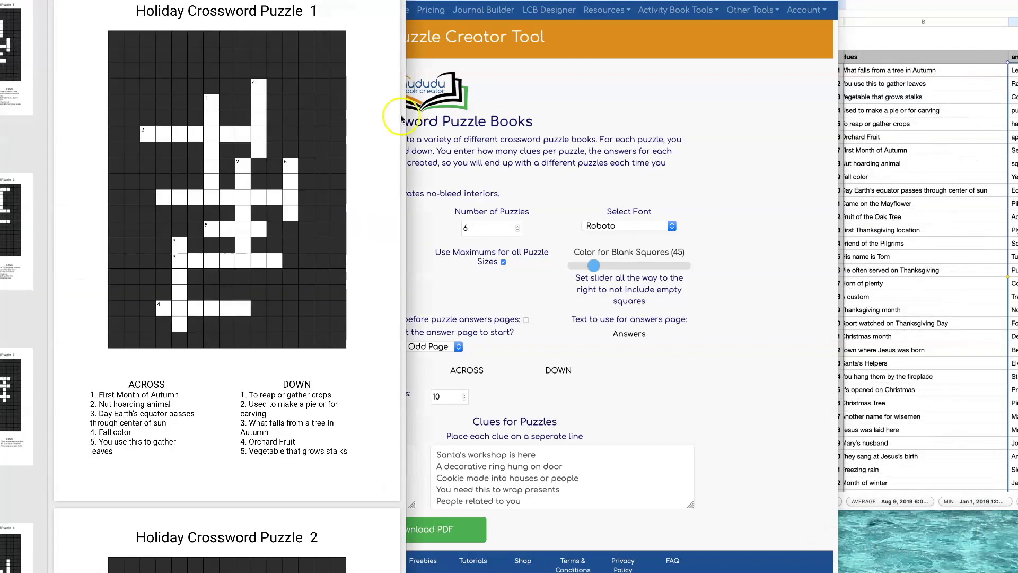
{"action": "left_click", "coordinate": [132, 37]}
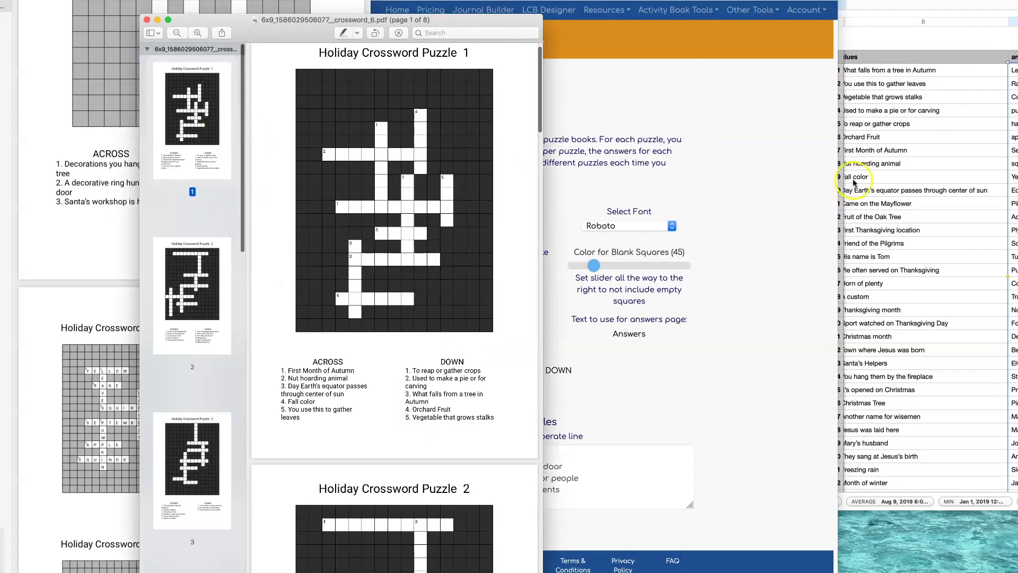
{"action": "left_click", "coordinate": [779, 166]}
{"action": "left_click_drag", "start_coordinate": [593, 265], "coordinate": [700, 270]}
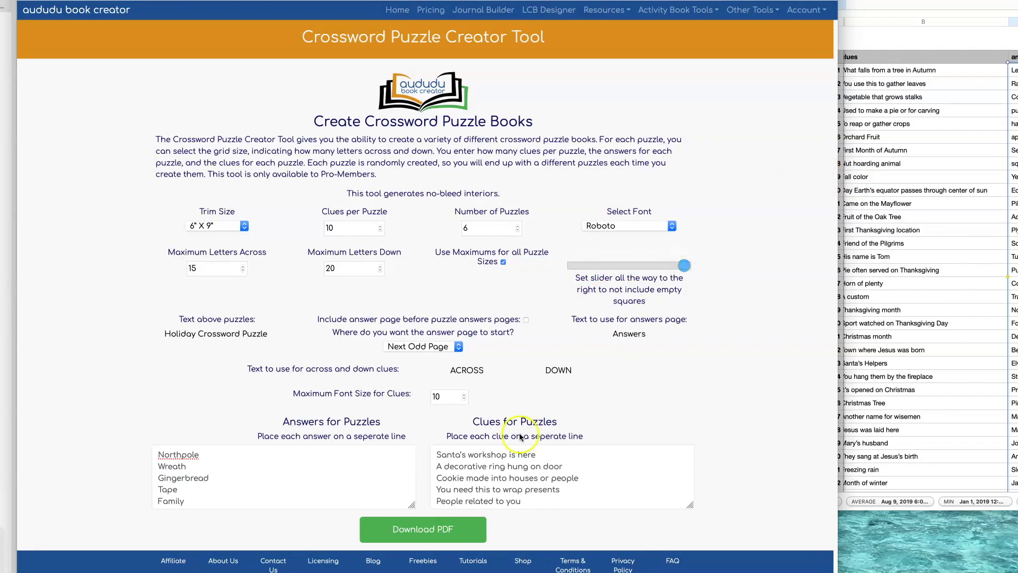
Download the 8-page PDF, confirm its grids lack shaded blanks, and return to the creator
{"action": "left_click", "coordinate": [416, 529]}
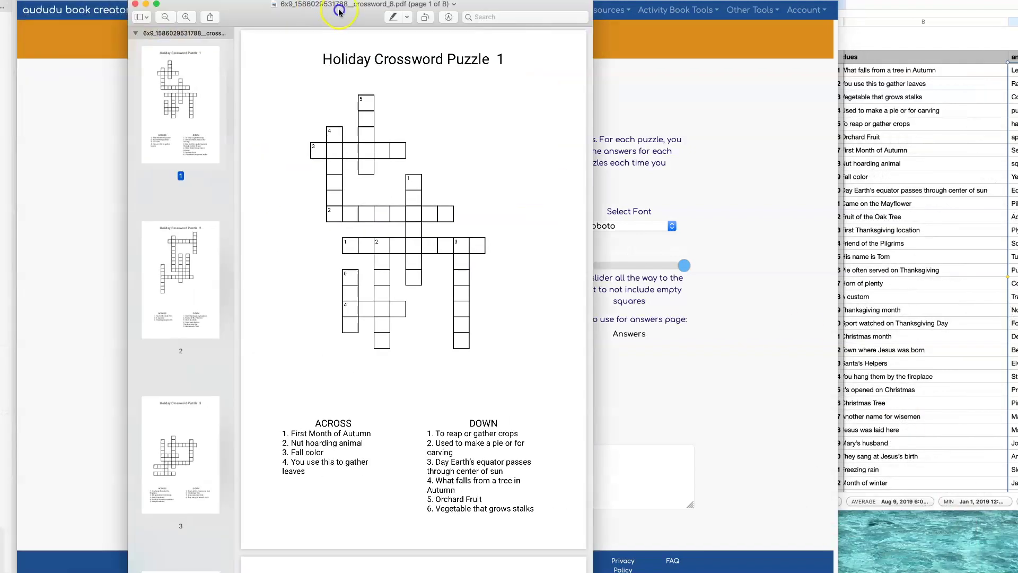
{"action": "scroll", "coordinate": [551, 171], "scroll_direction": "down", "scroll_amount": 20}
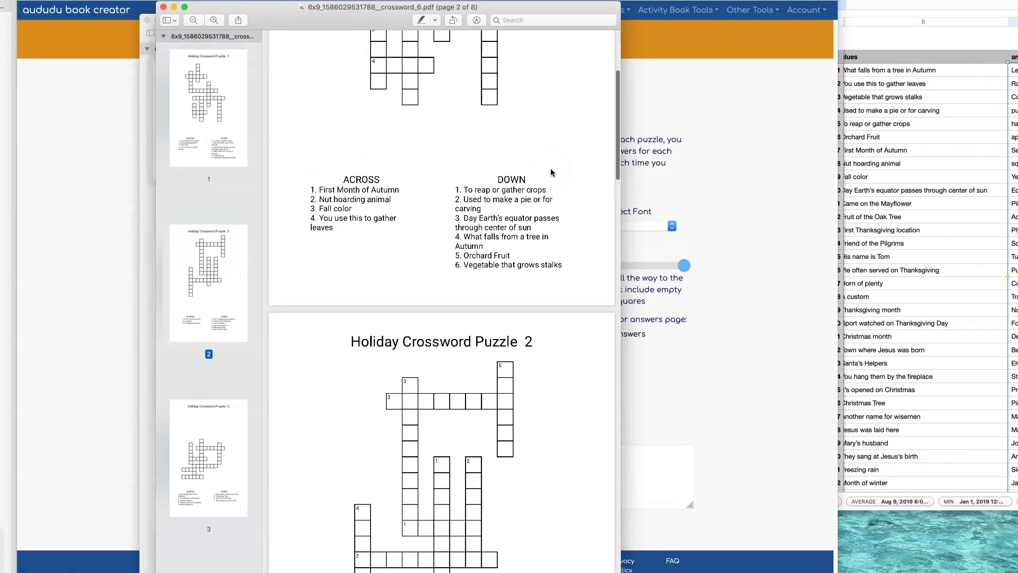
{"action": "scroll", "coordinate": [551, 168], "scroll_direction": "up", "scroll_amount": 8}
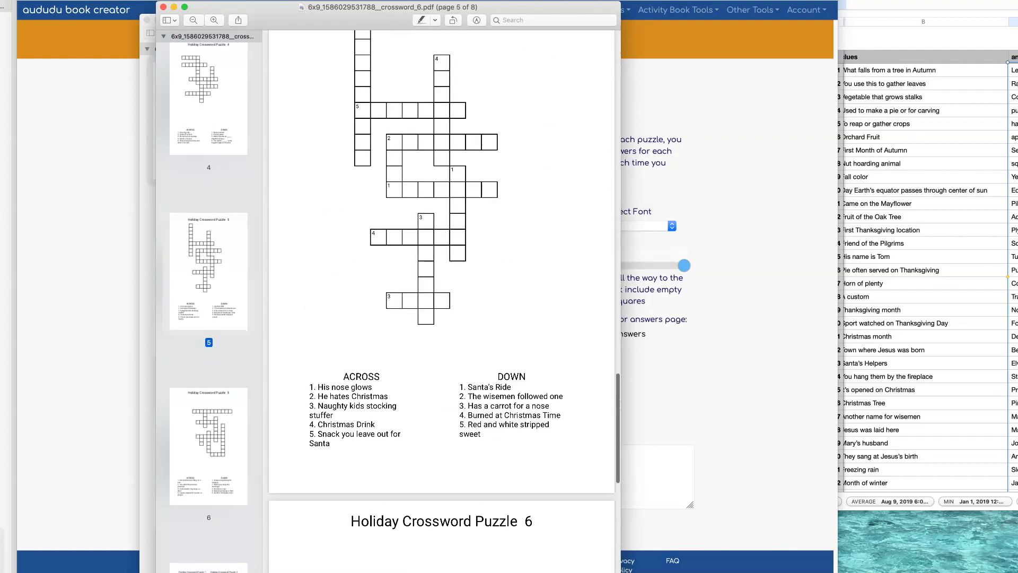
{"action": "left_click", "coordinate": [702, 93]}
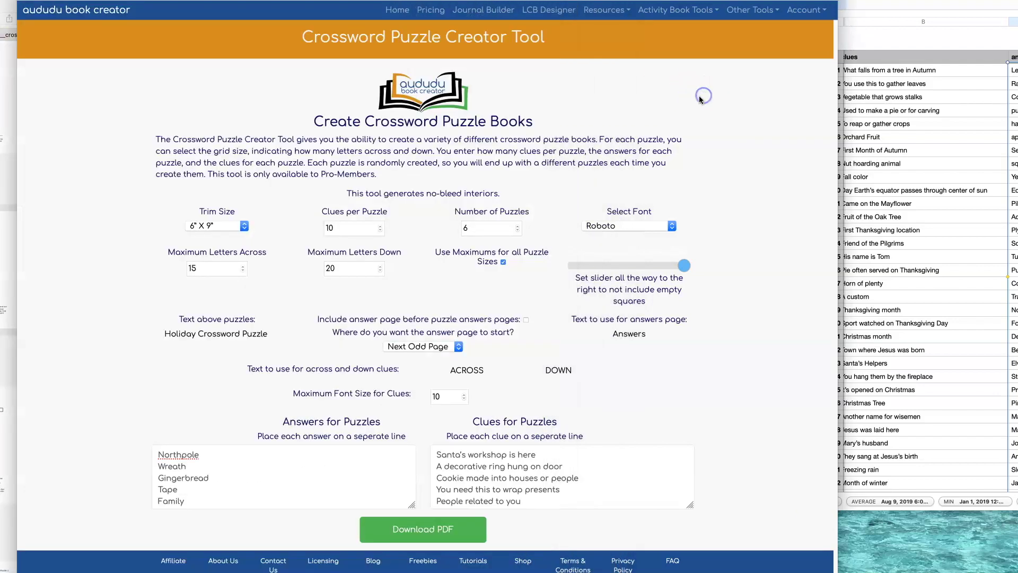
Include a 'Holiday Crossword Answers' title page starting on Next Page, then download the PDF
{"action": "left_click", "coordinate": [525, 320]}
{"action": "type", "text": "ossword"}
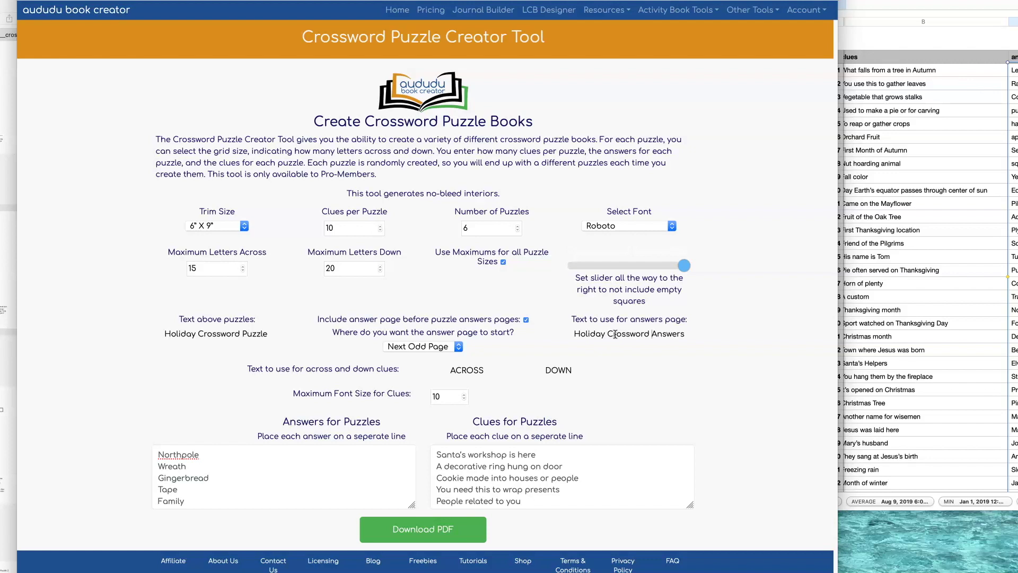
{"action": "left_click", "coordinate": [399, 347]}
{"action": "left_click", "coordinate": [447, 346]}
{"action": "left_click", "coordinate": [446, 368]}
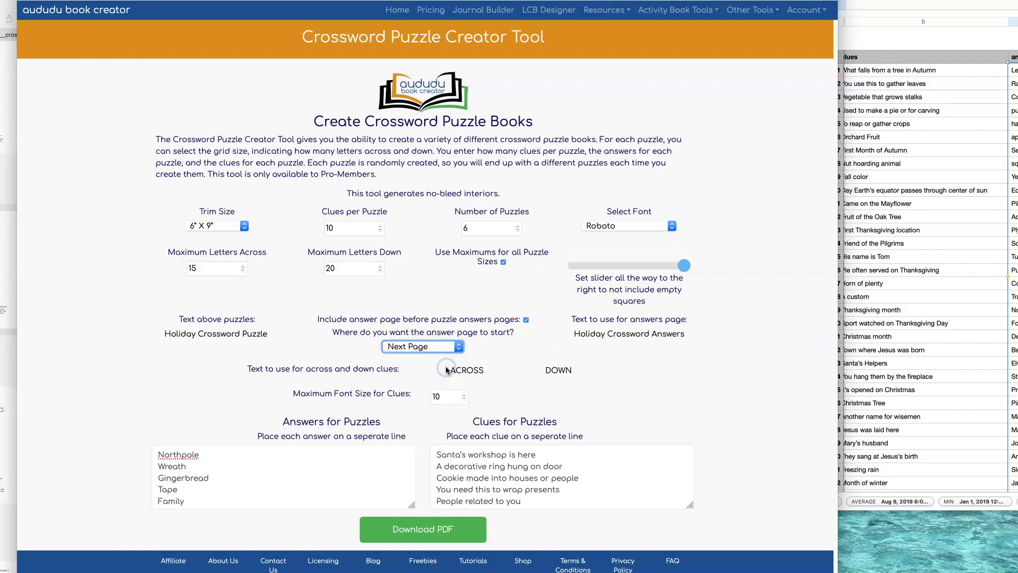
{"action": "left_click", "coordinate": [424, 530]}
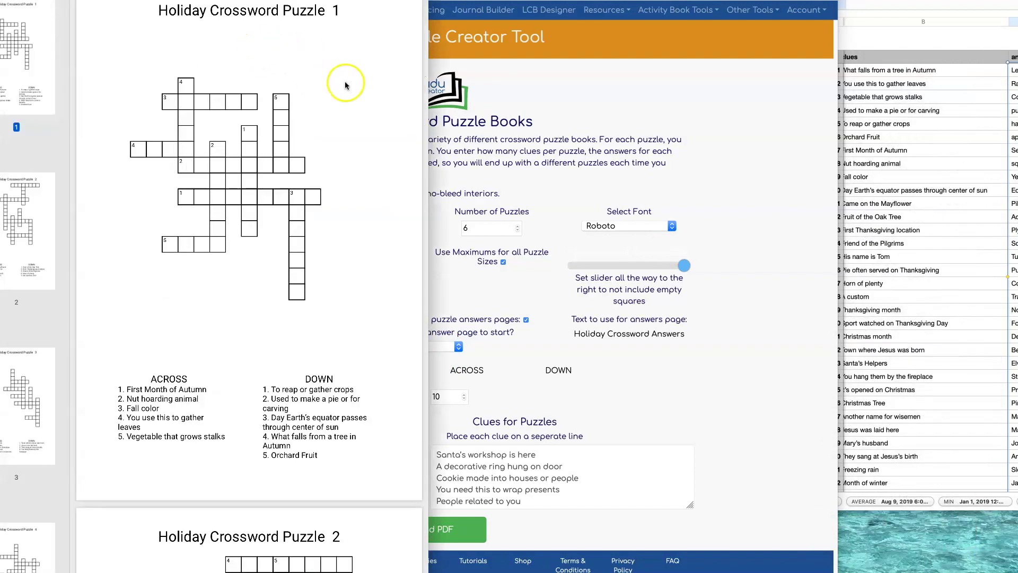
Scroll to the 'Holiday Crossword Answers' title page on page 7 and answer grids on page 8
{"action": "scroll", "coordinate": [329, 100], "scroll_direction": "down", "scroll_amount": 10}
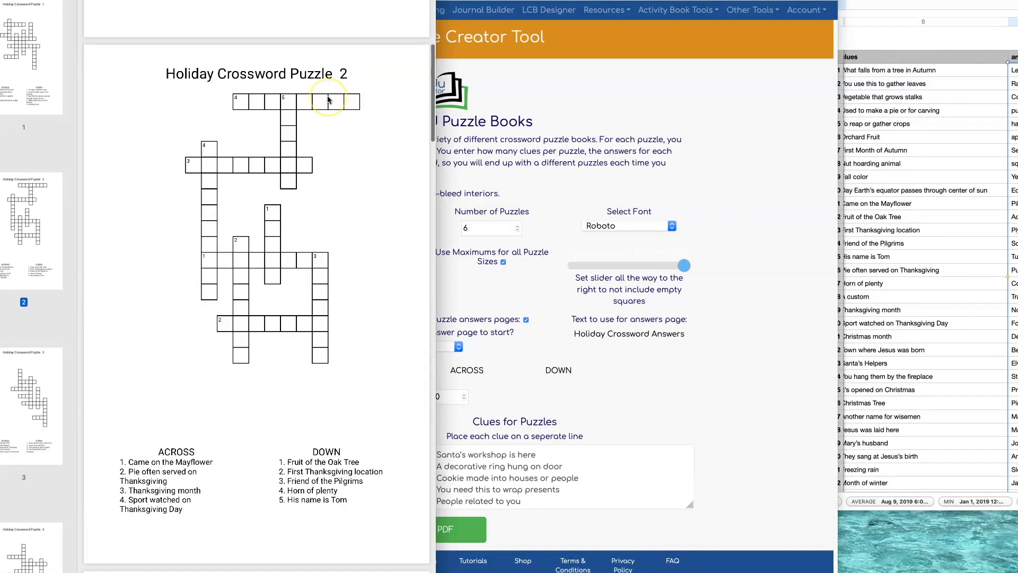
{"action": "scroll", "coordinate": [328, 99], "scroll_direction": "down", "scroll_amount": 20}
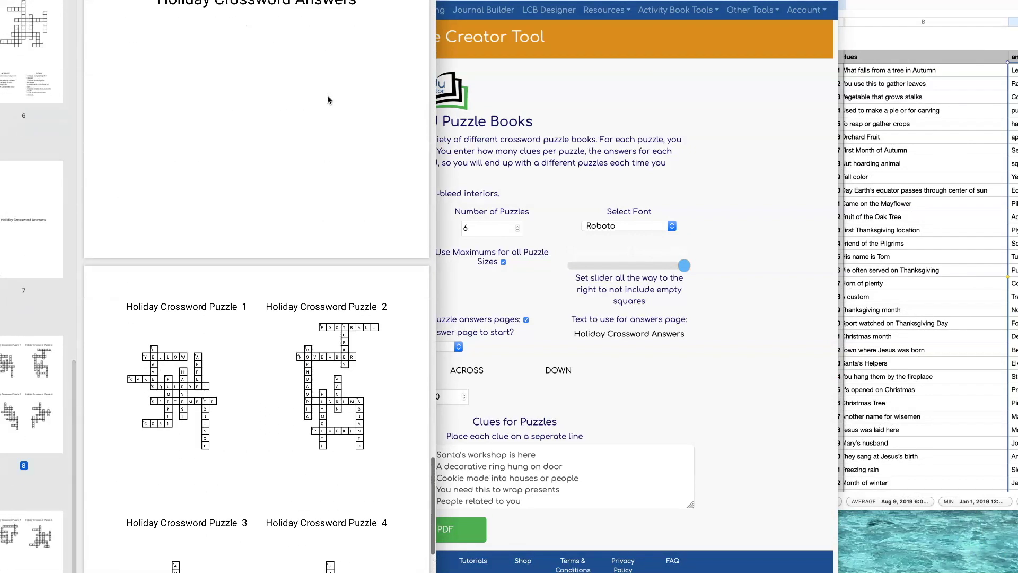
{"action": "scroll", "coordinate": [327, 100], "scroll_direction": "up", "scroll_amount": 5}
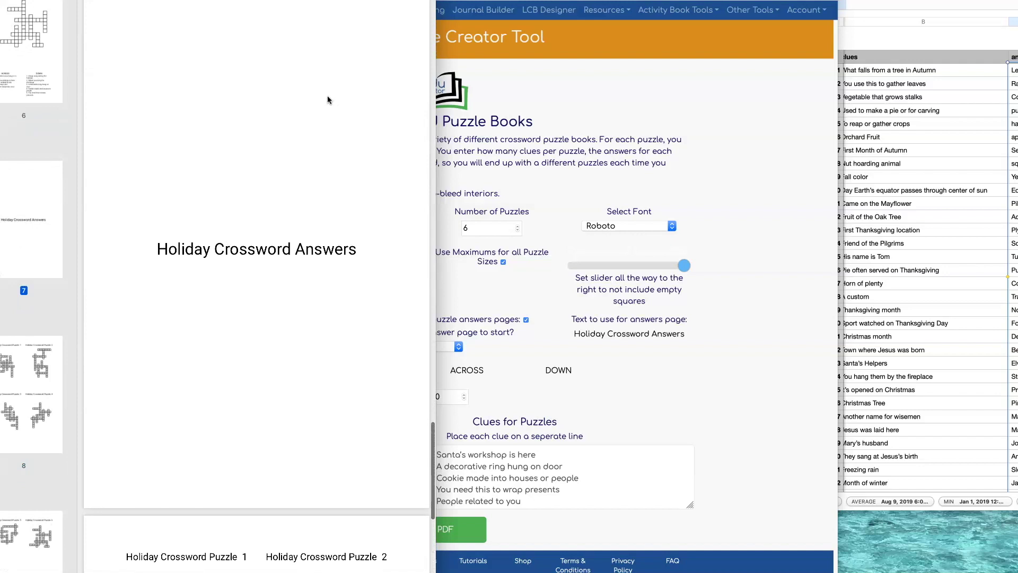
{"action": "scroll", "coordinate": [326, 100], "scroll_direction": "up", "scroll_amount": 3}
{"action": "scroll", "coordinate": [296, 216], "scroll_direction": "down", "scroll_amount": 3}
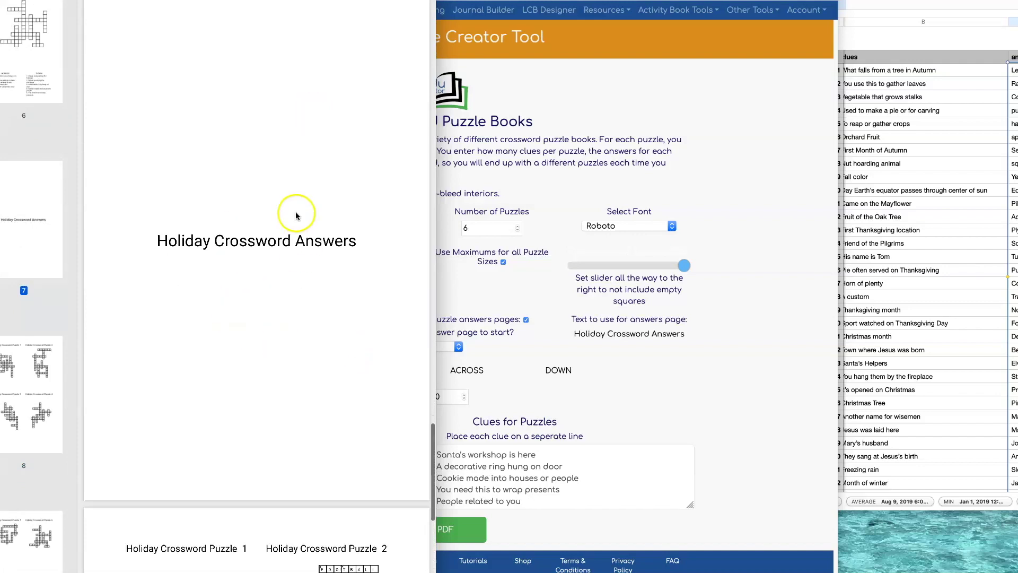
{"action": "scroll", "coordinate": [296, 214], "scroll_direction": "down", "scroll_amount": 5}
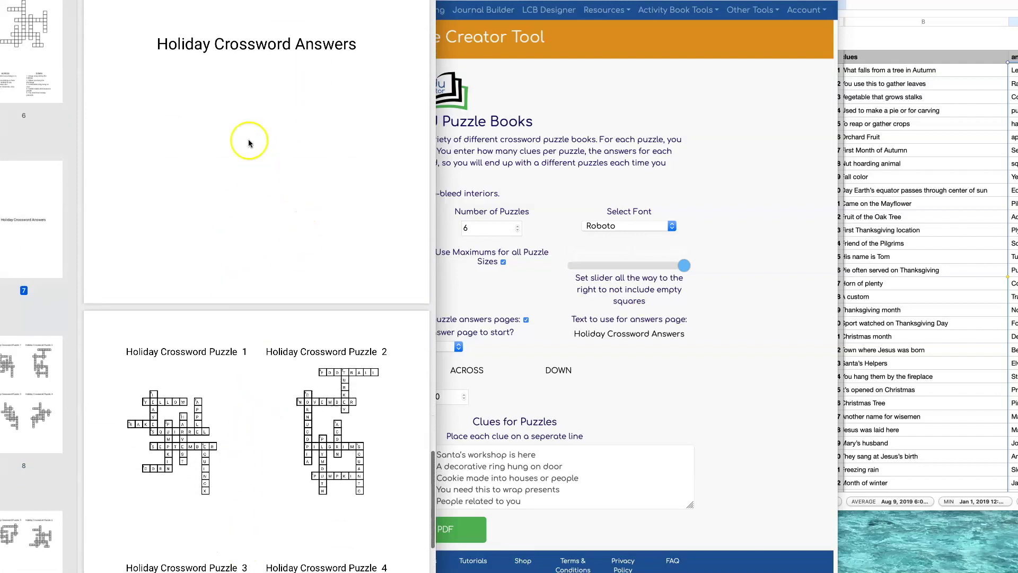
Set the answers section to start on the Next Even Page
{"action": "left_click", "coordinate": [491, 287]}
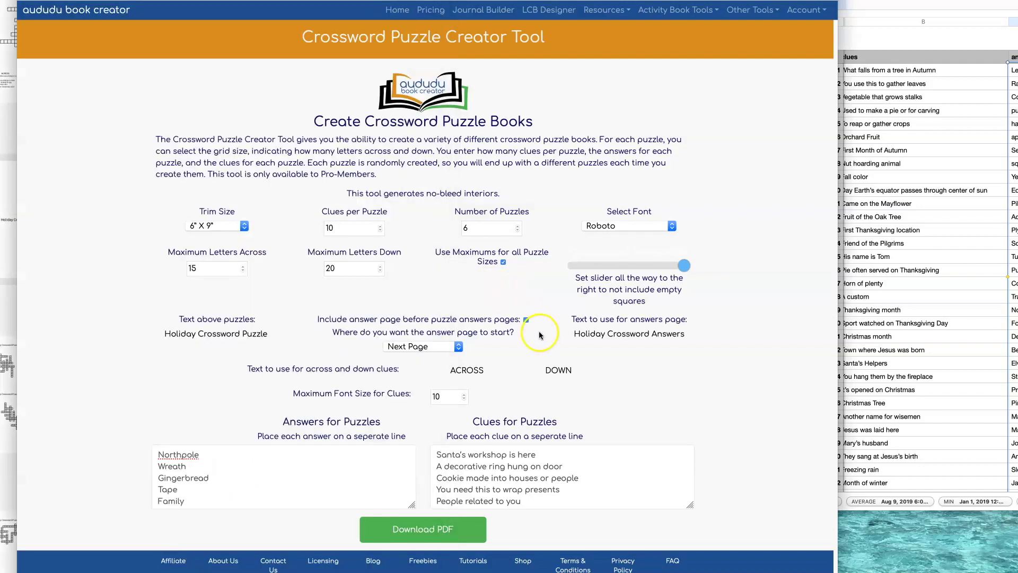
{"action": "left_click", "coordinate": [447, 347]}
{"action": "left_click", "coordinate": [440, 327]}
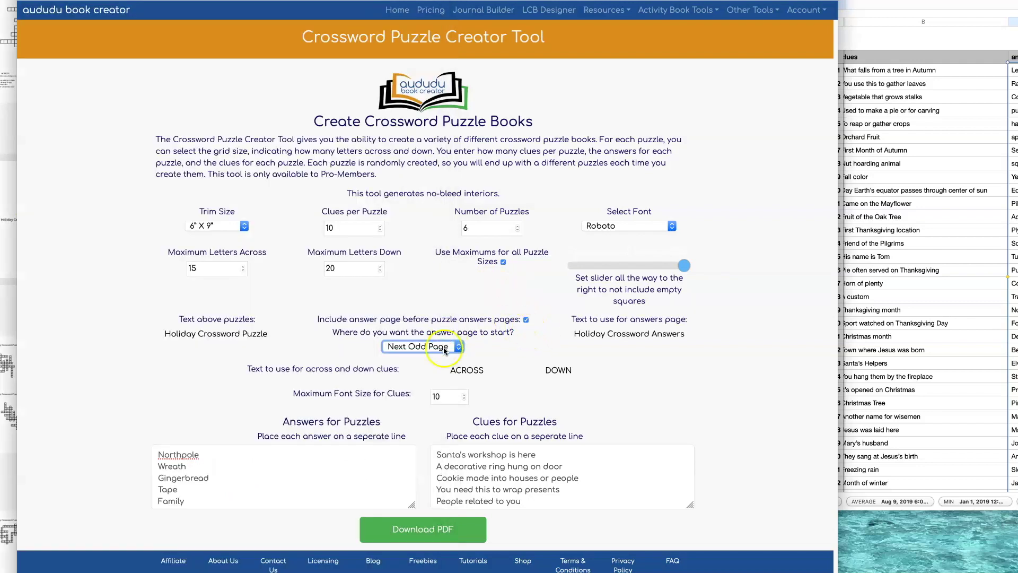
{"action": "left_click", "coordinate": [422, 346]}
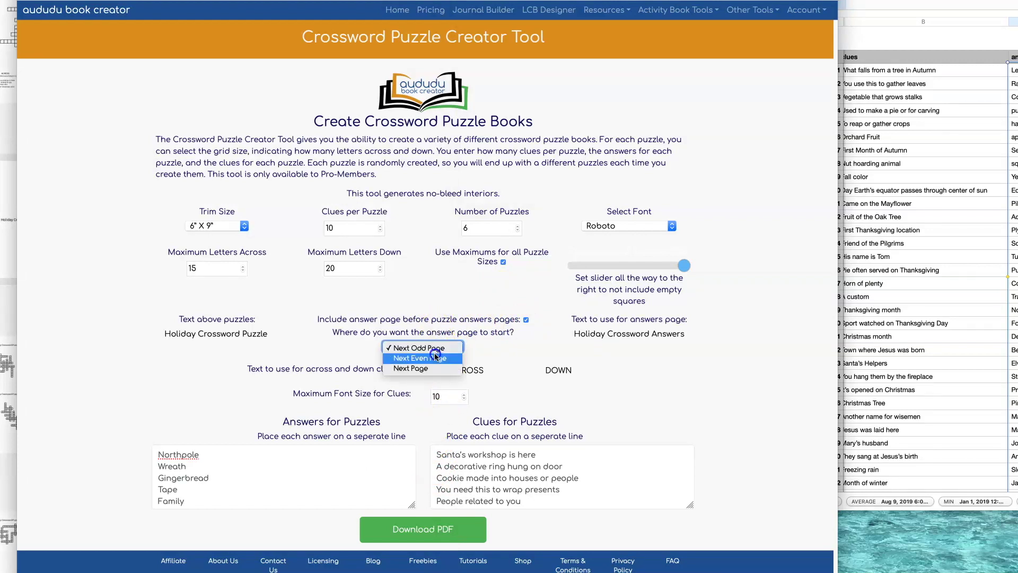
{"action": "left_click", "coordinate": [419, 357]}
Download the PDF and confirm the answers title now lands on page 8
{"action": "left_click", "coordinate": [441, 527]}
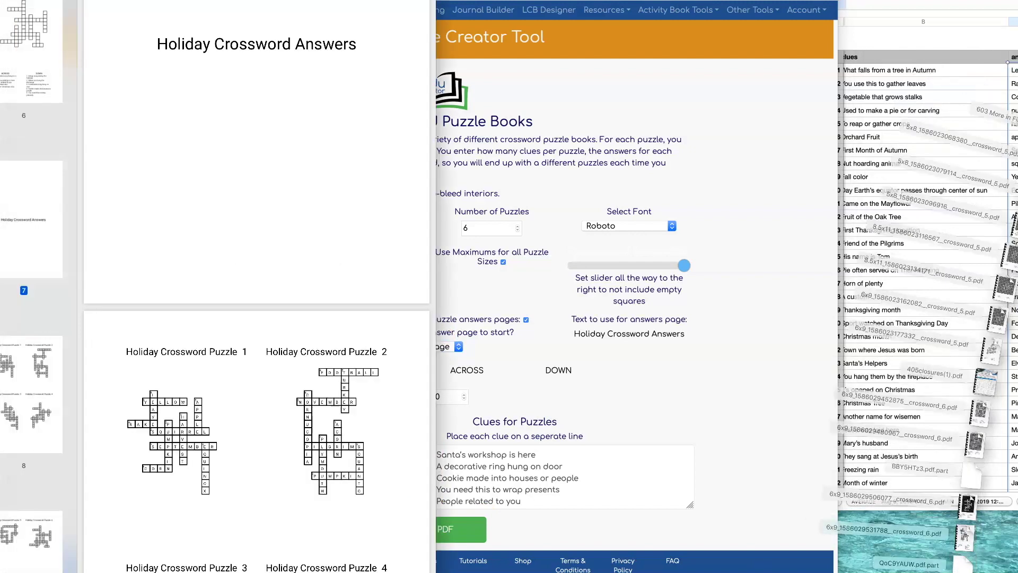
{"action": "left_click", "coordinate": [178, 61]}
{"action": "scroll", "coordinate": [102, 130], "scroll_direction": "down", "scroll_amount": 10}
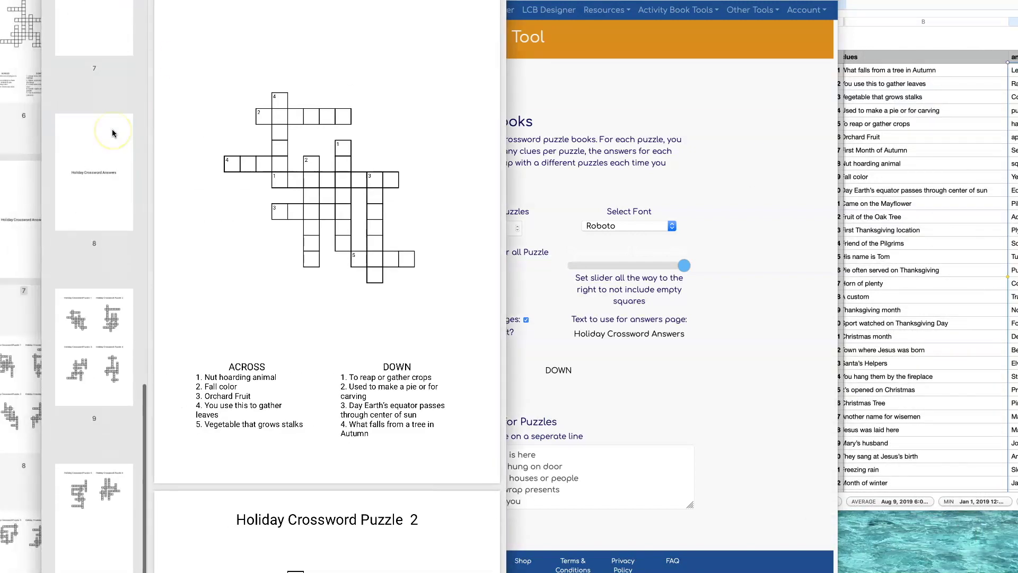
{"action": "left_click", "coordinate": [106, 130]}
{"action": "left_click", "coordinate": [311, 148]}
{"action": "left_click", "coordinate": [88, 345]}
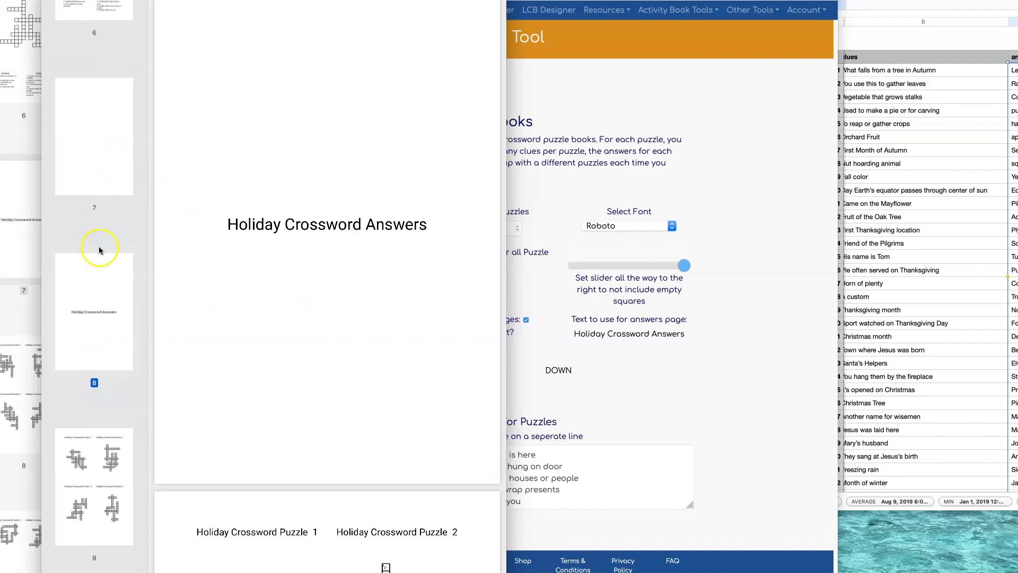
{"action": "left_click", "coordinate": [732, 369]}
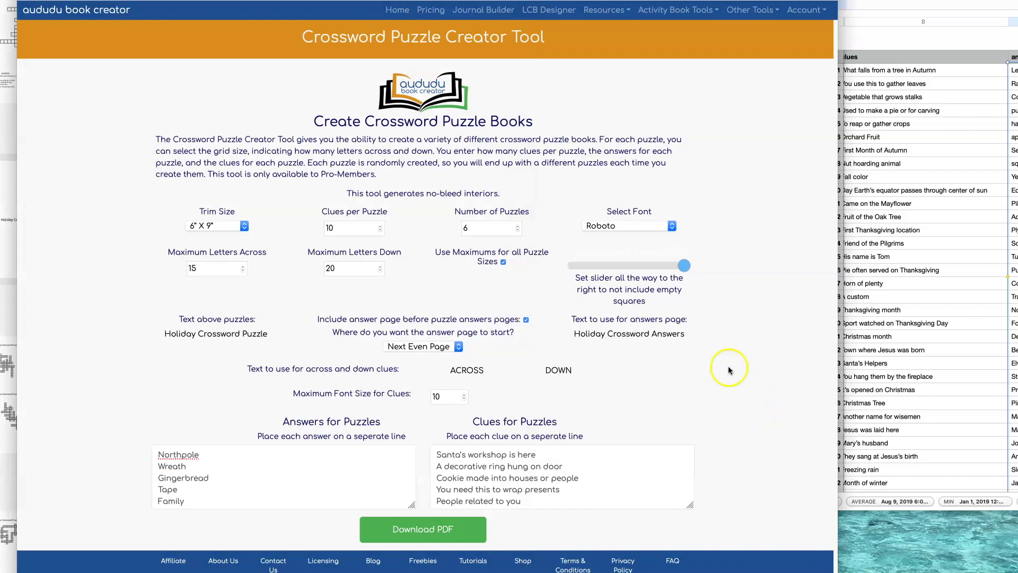
Prefix the clue headings with 'Holiday' and download a PDF showing Holiday ACROSS and Holiday DOWN
{"action": "left_click", "coordinate": [462, 370]}
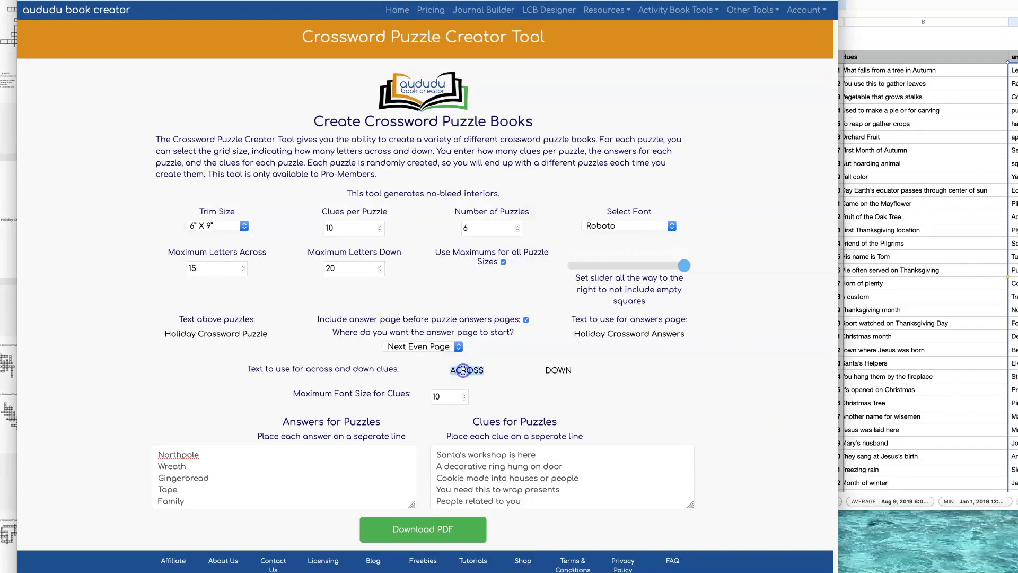
{"action": "left_click", "coordinate": [552, 370]}
{"action": "left_click", "coordinate": [453, 369]}
{"action": "type", "text": "Holiday"}
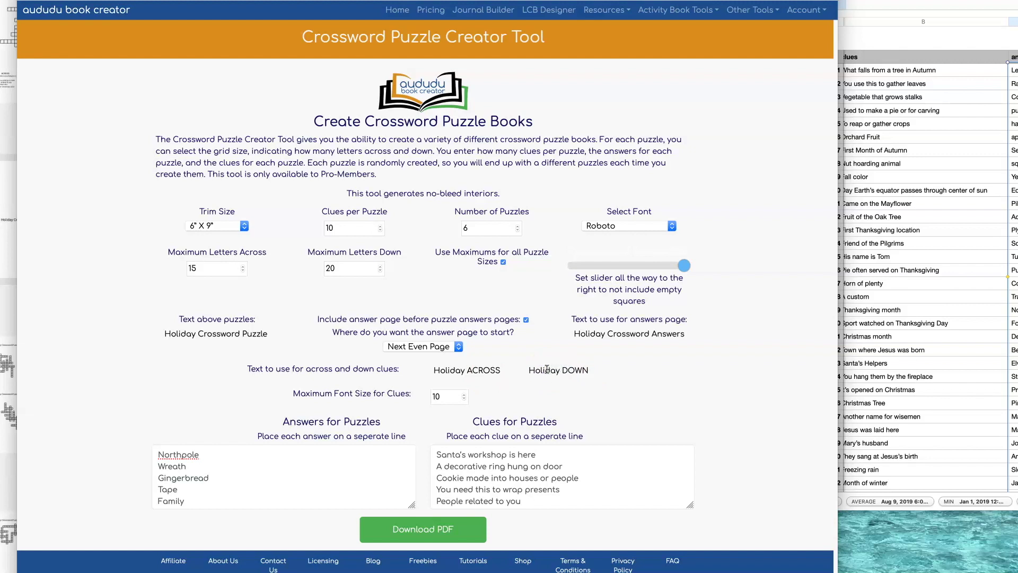
{"action": "left_click", "coordinate": [442, 530]}
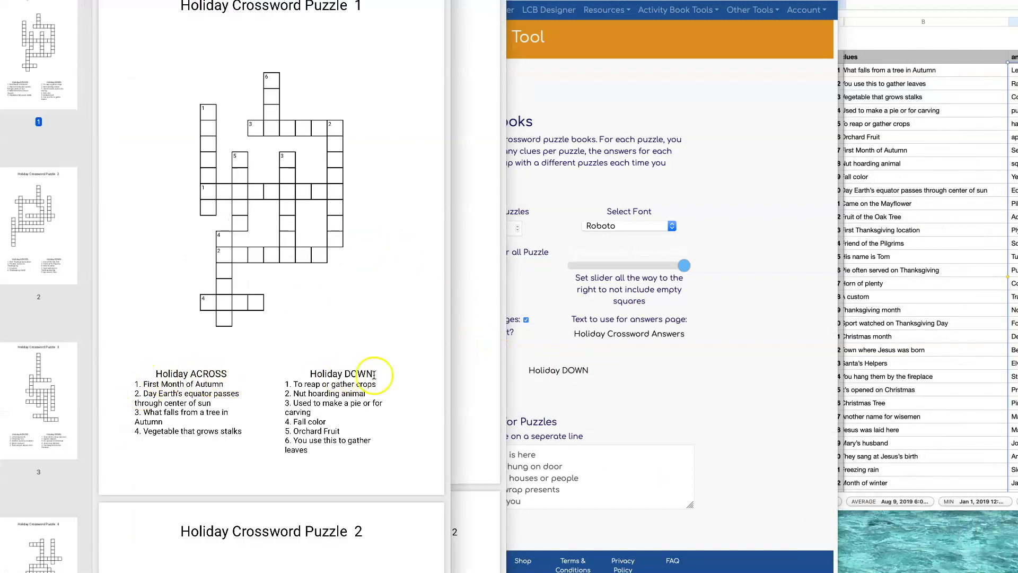
{"action": "left_click", "coordinate": [631, 375]}
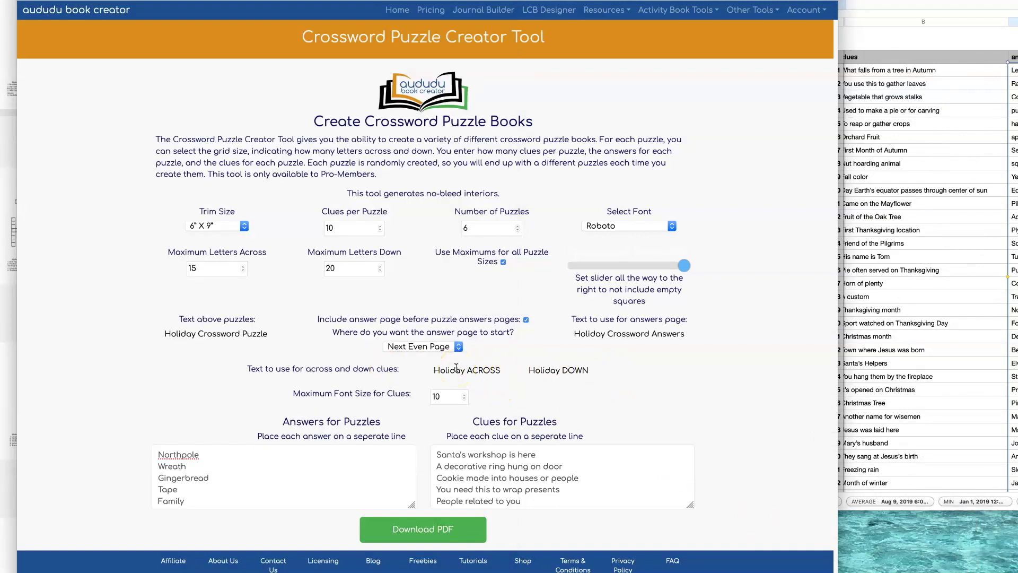
Regenerate the PDF and scroll through all six puzzles to check the Holiday ACROSS/DOWN headings
{"action": "left_click", "coordinate": [433, 396]}
{"action": "left_click", "coordinate": [443, 532]}
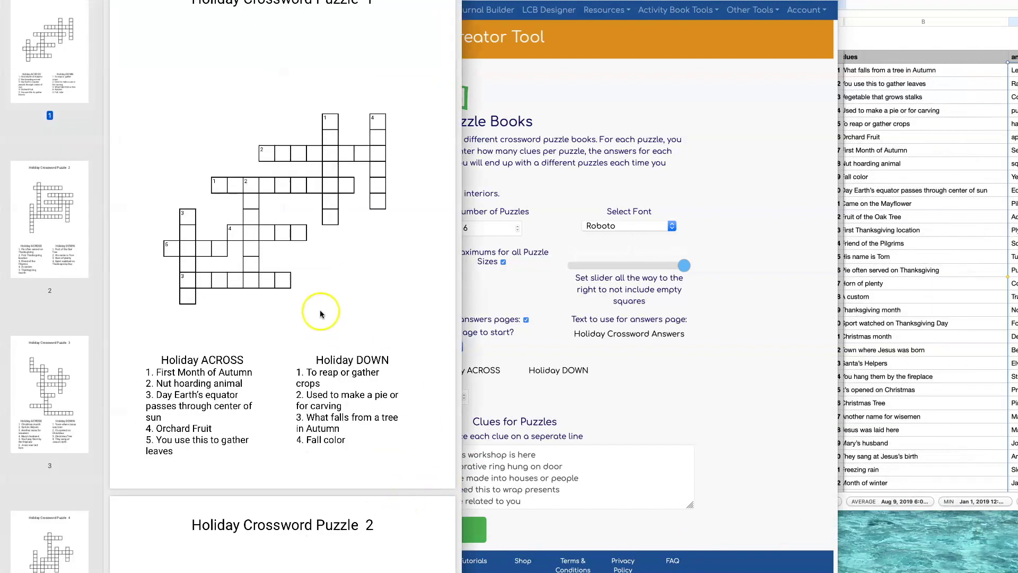
{"action": "scroll", "coordinate": [320, 313], "scroll_direction": "down", "scroll_amount": 10}
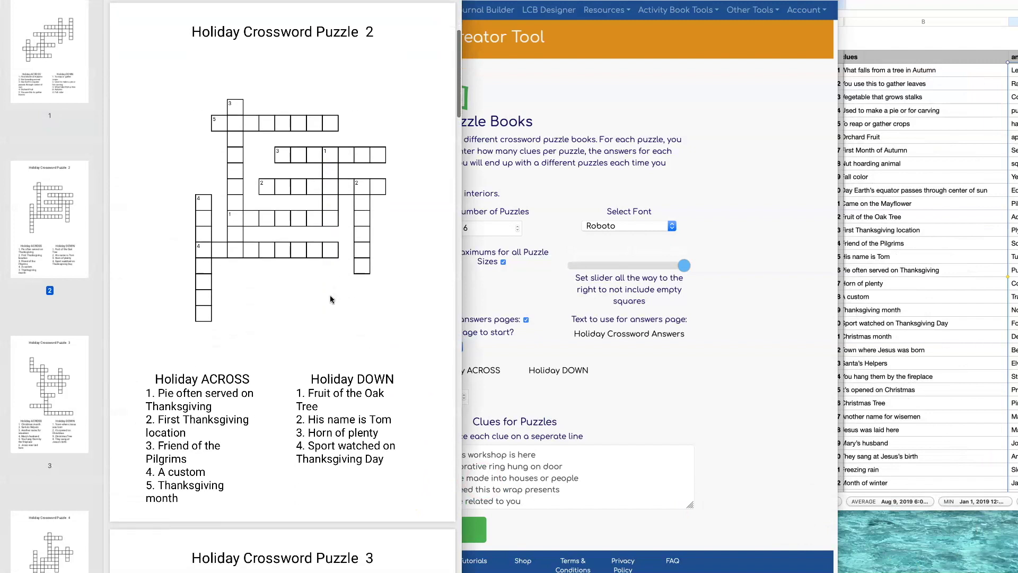
{"action": "scroll", "coordinate": [329, 296], "scroll_direction": "down", "scroll_amount": 10}
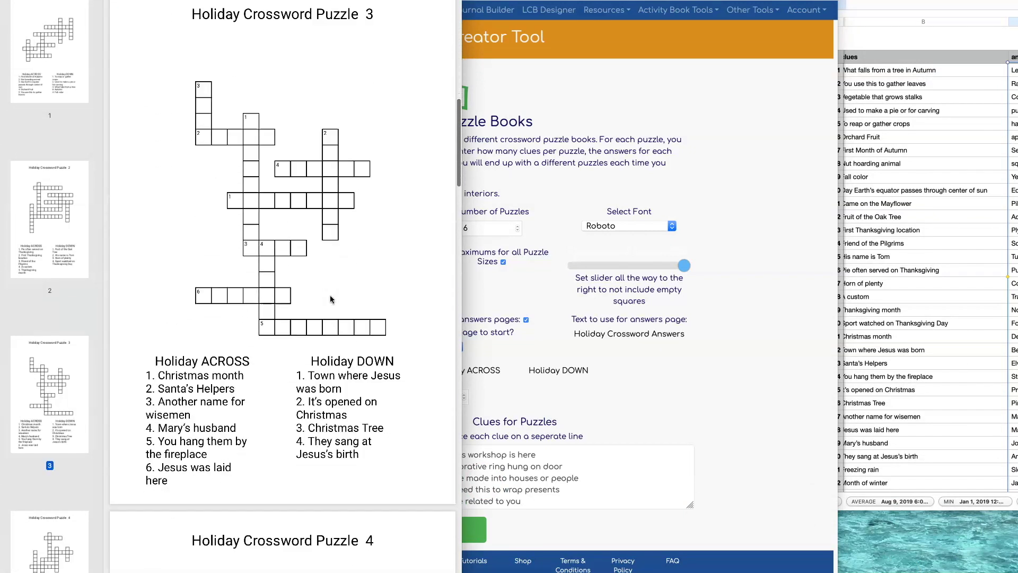
{"action": "scroll", "coordinate": [330, 294], "scroll_direction": "down", "scroll_amount": 20}
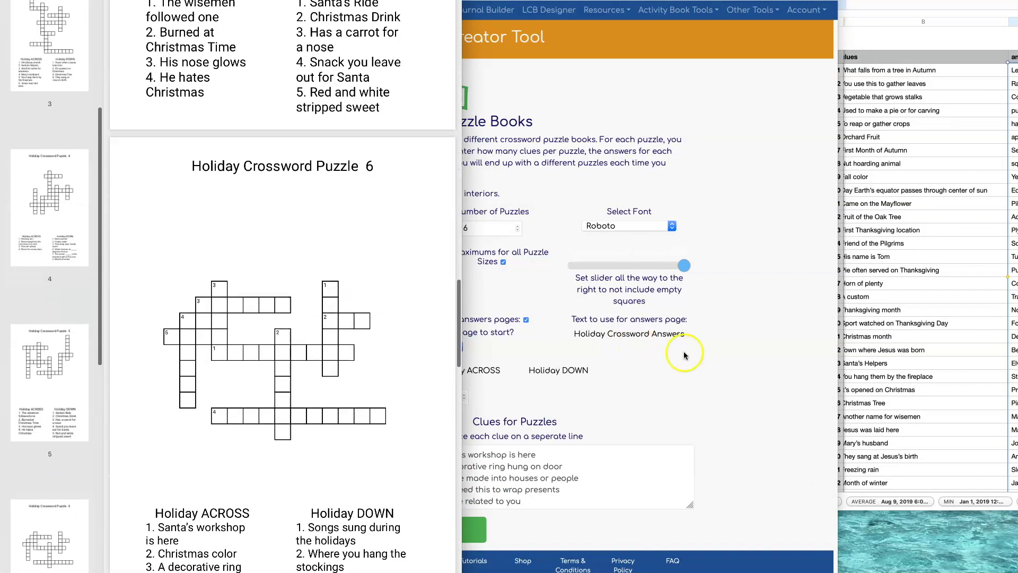
{"action": "scroll", "coordinate": [342, 188], "scroll_direction": "up", "scroll_amount": 4}
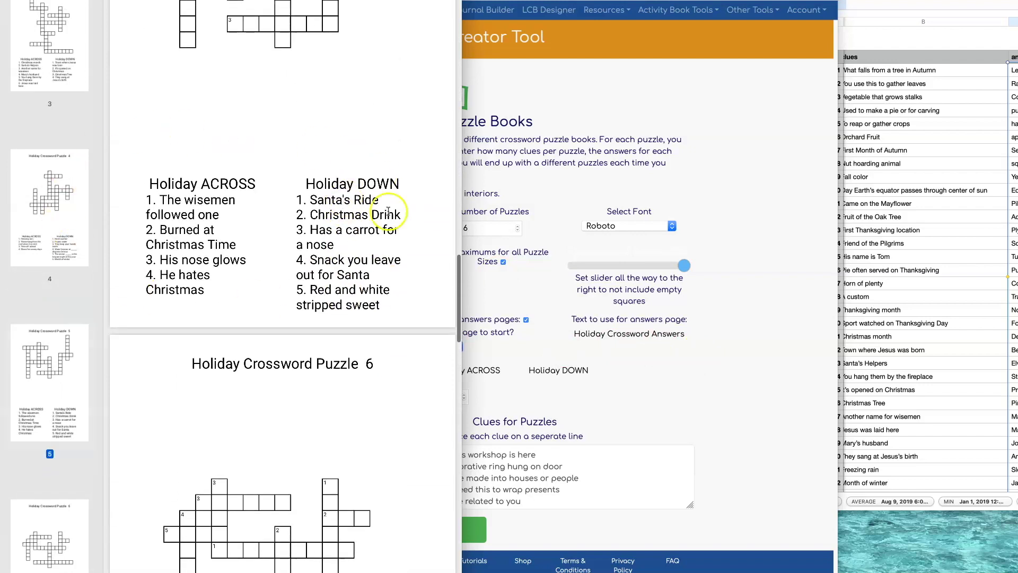
{"action": "left_click", "coordinate": [658, 383]}
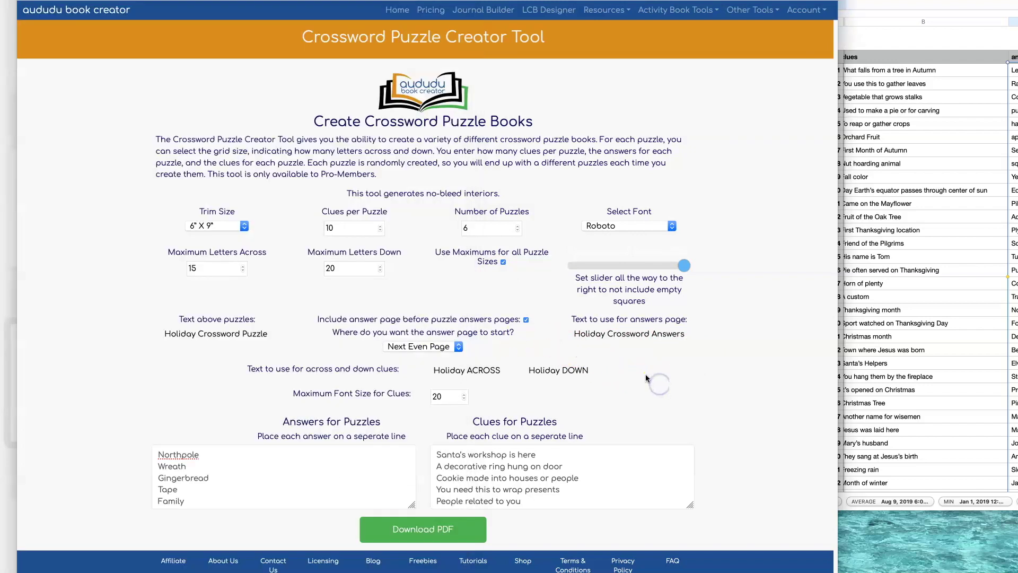
Cap the maximum clue font size at 8 and review the smaller clue text in the PDF
{"action": "left_click", "coordinate": [433, 396]}
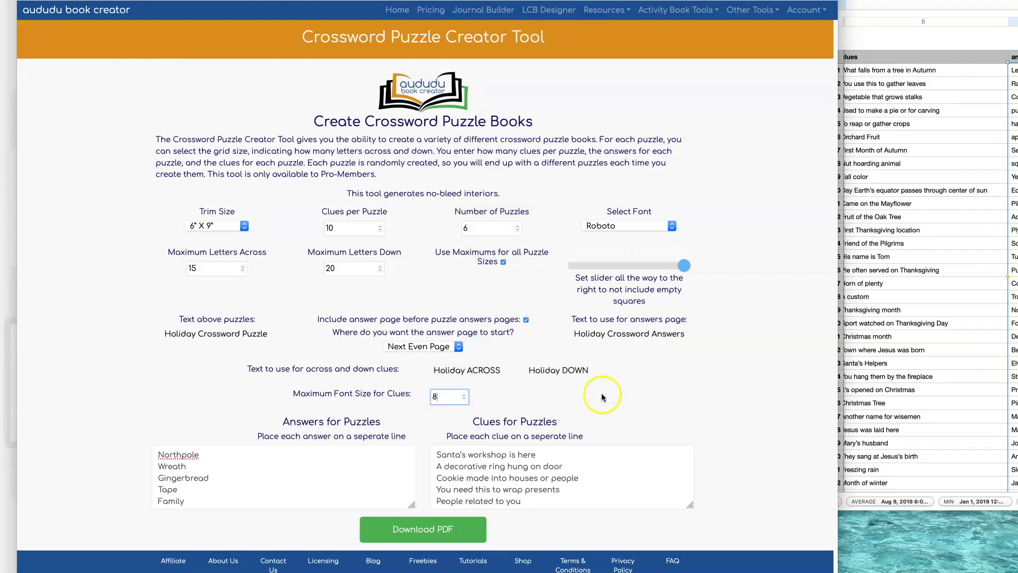
{"action": "type", "text": "8"}
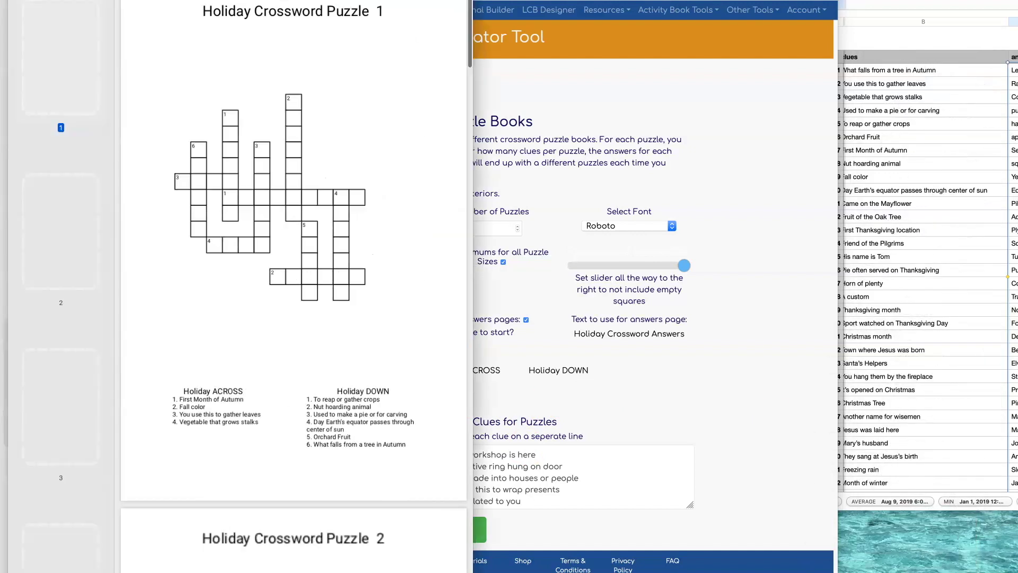
{"action": "scroll", "coordinate": [404, 348], "scroll_direction": "down", "scroll_amount": 8}
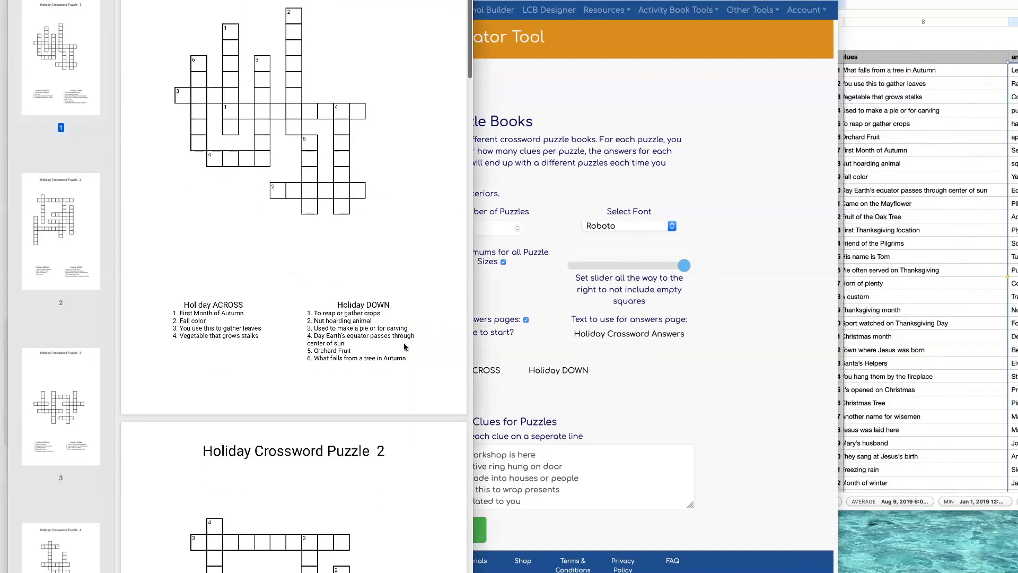
{"action": "scroll", "coordinate": [404, 347], "scroll_direction": "down", "scroll_amount": 15}
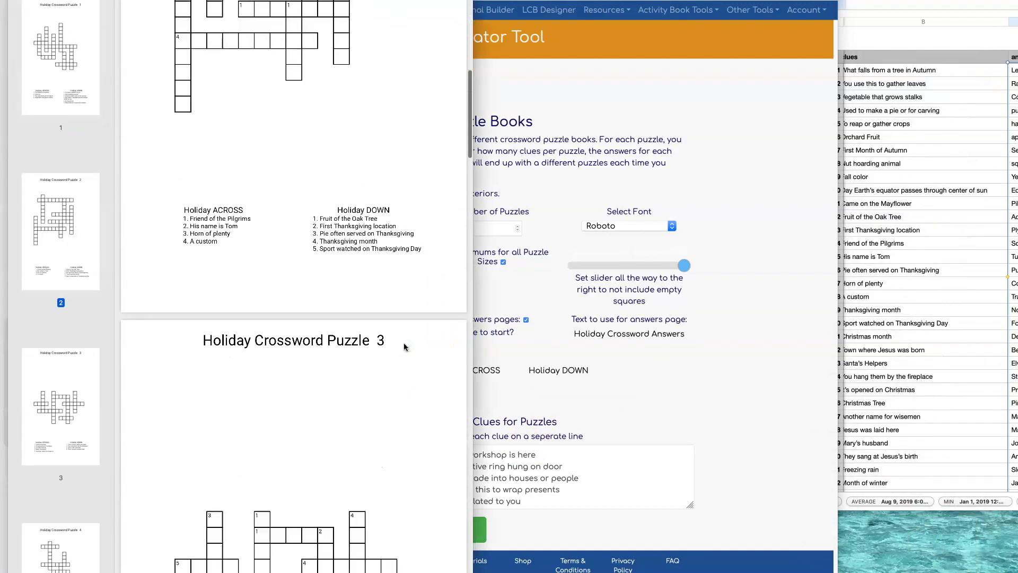
{"action": "scroll", "coordinate": [404, 348], "scroll_direction": "down", "scroll_amount": 15}
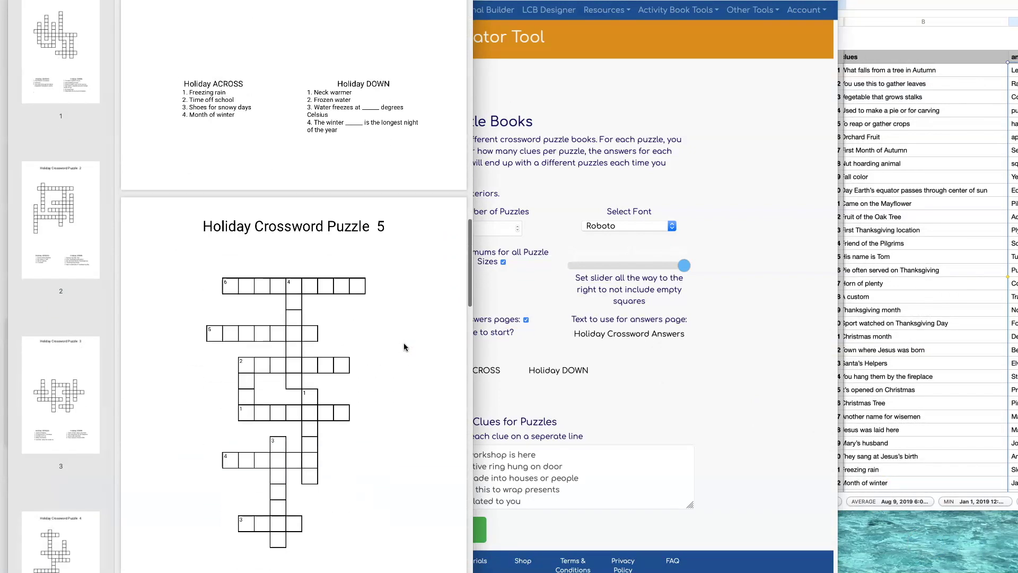
{"action": "left_click", "coordinate": [701, 390]}
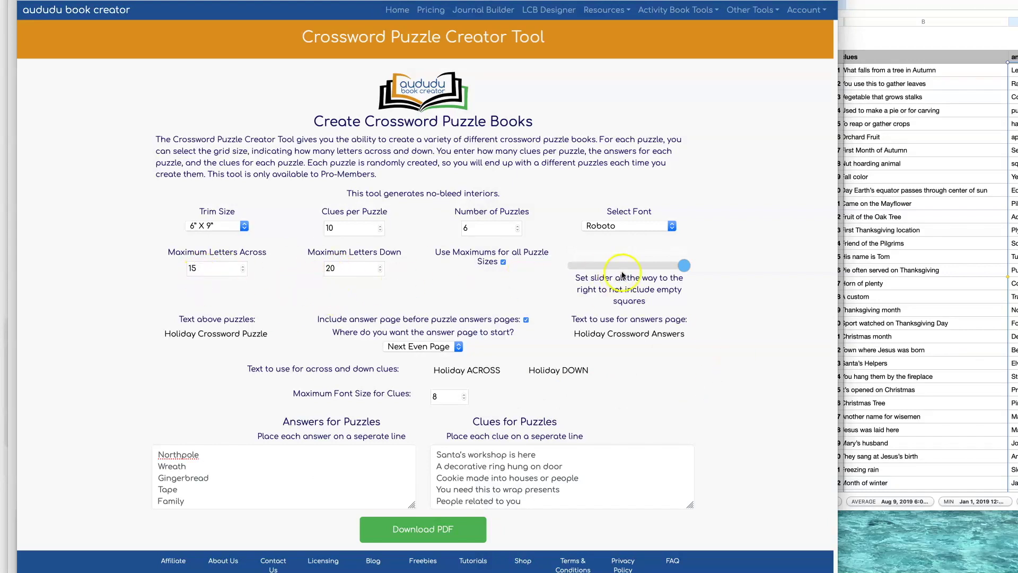
Shade blank grid squares light gray (212) and set Maximum Letters Down to 15
{"action": "left_click_drag", "start_coordinate": [682, 266], "coordinate": [672, 266]}
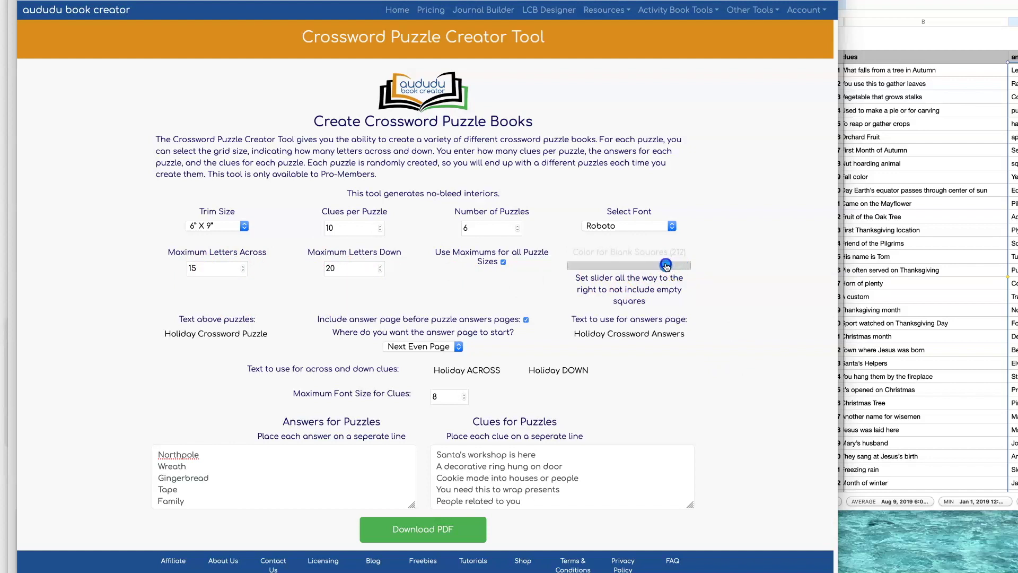
{"action": "left_click", "coordinate": [316, 269]}
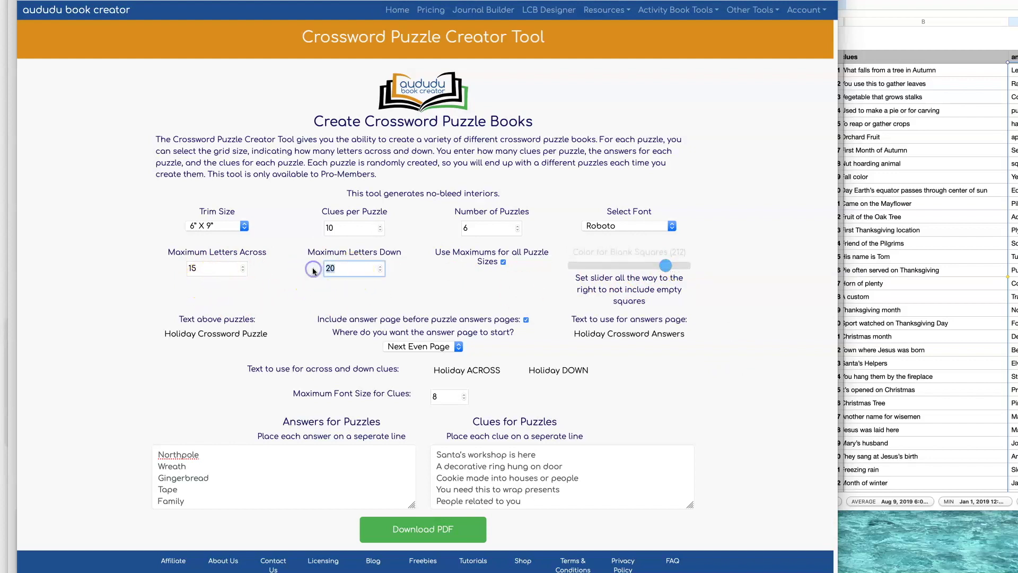
{"action": "type", "text": "15"}
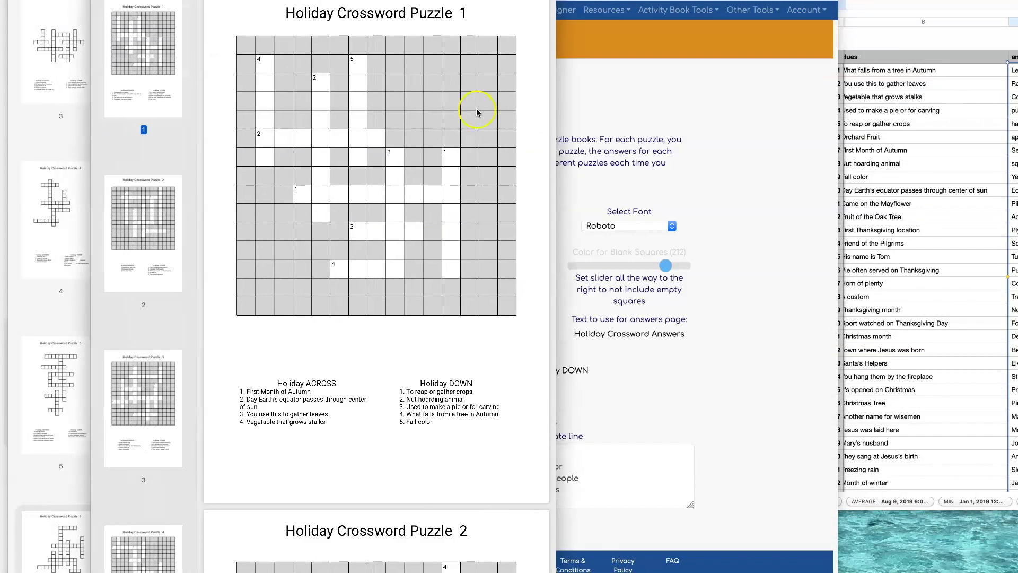
{"action": "scroll", "coordinate": [478, 112], "scroll_direction": "down", "scroll_amount": 20}
Switch the trim size to 8.25" X 6" and set Maximum Letters Across to 20
{"action": "key", "text": "super+w"}
{"action": "left_click", "coordinate": [215, 227]}
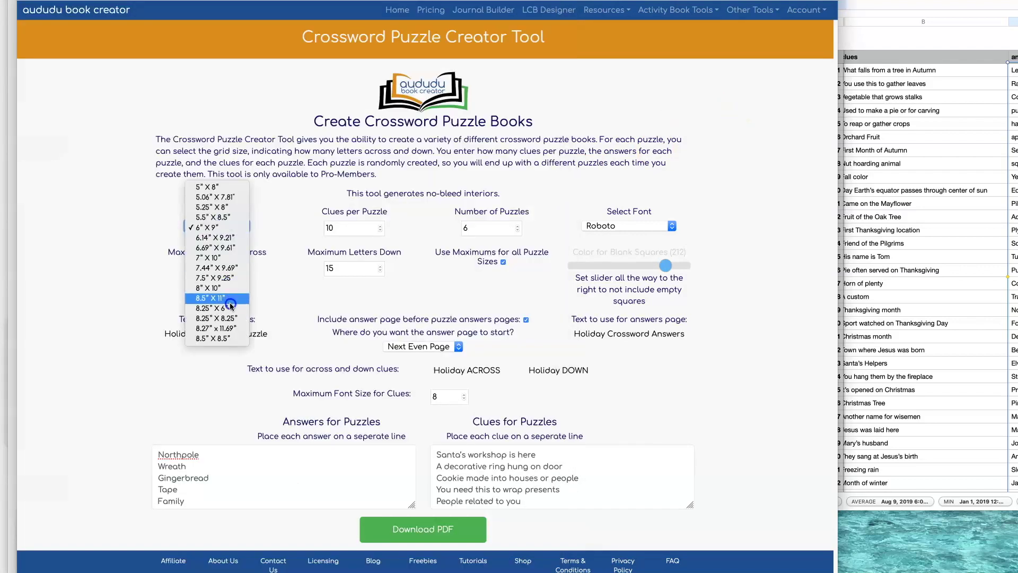
{"action": "left_click", "coordinate": [231, 307]}
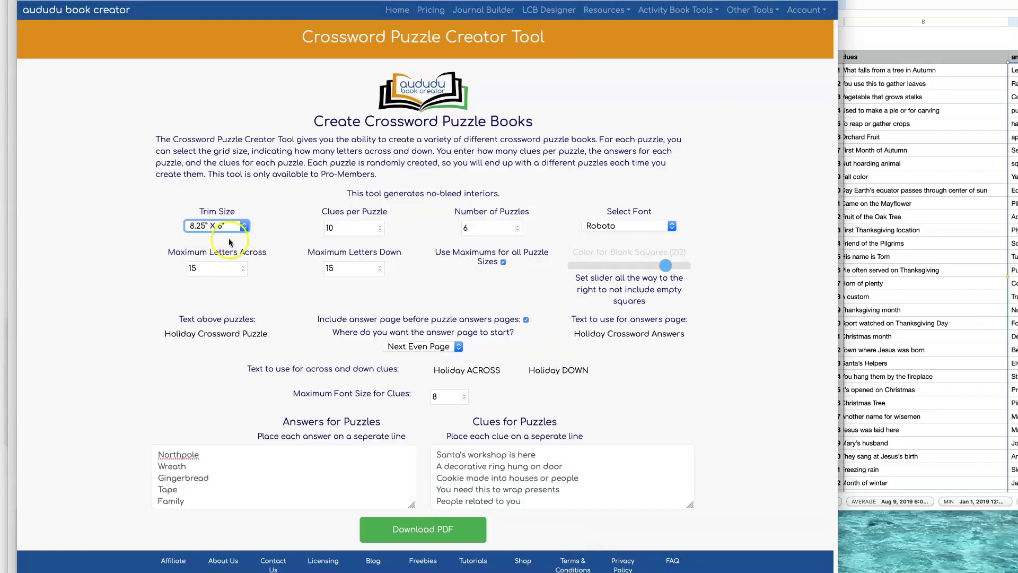
{"action": "left_click", "coordinate": [202, 268]}
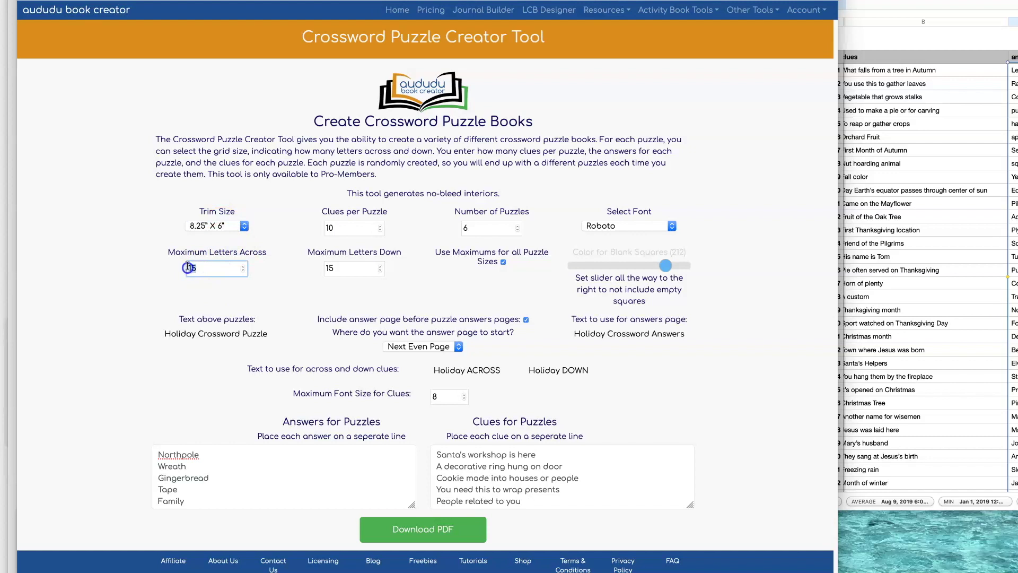
{"action": "type", "text": "20"}
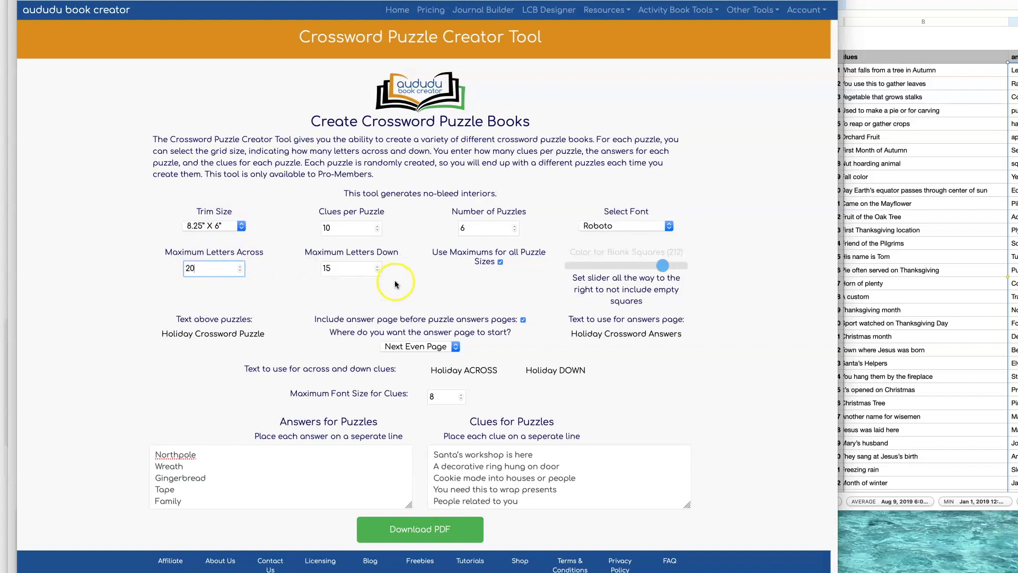
Download and review the wider-grid puzzle PDF
{"action": "left_click", "coordinate": [418, 533]}
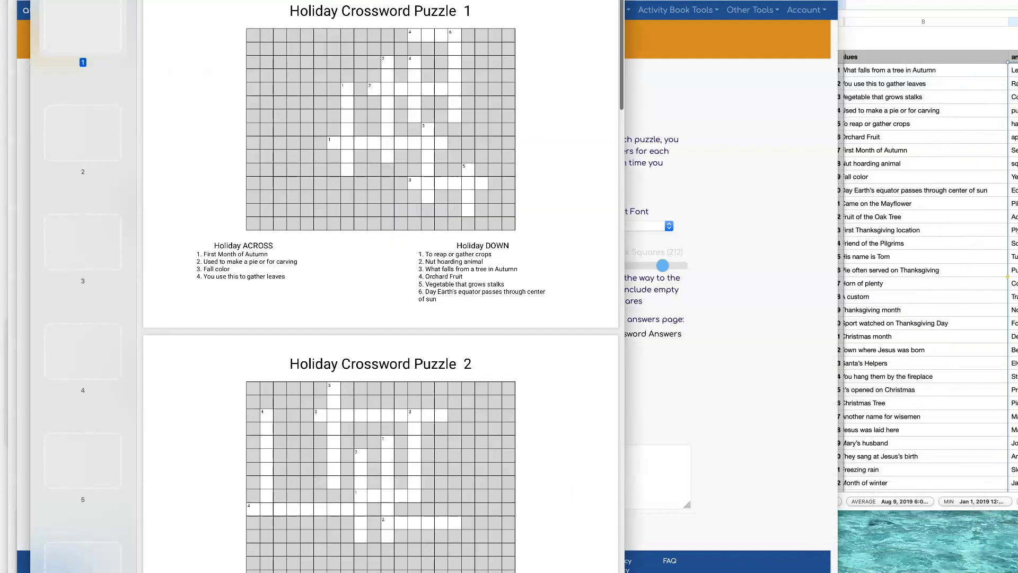
{"action": "left_click", "coordinate": [593, 290]}
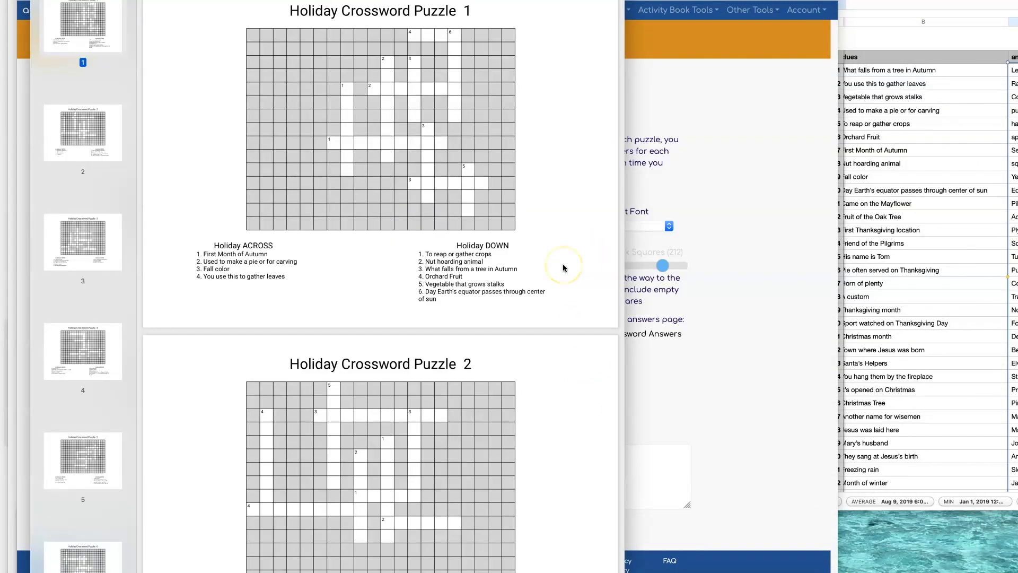
{"action": "scroll", "coordinate": [563, 267], "scroll_direction": "down", "scroll_amount": 20}
{"action": "left_click", "coordinate": [700, 166]}
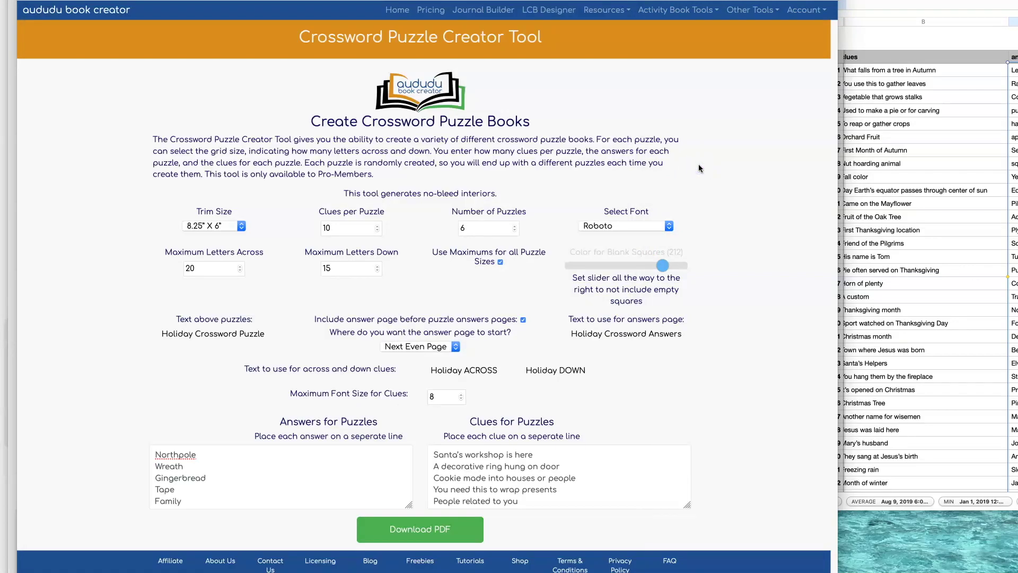
Set the puzzle font to Pacifico and review the regenerated PDF's script titles and clues
{"action": "left_click", "coordinate": [655, 226]}
{"action": "left_click", "coordinate": [594, 213]}
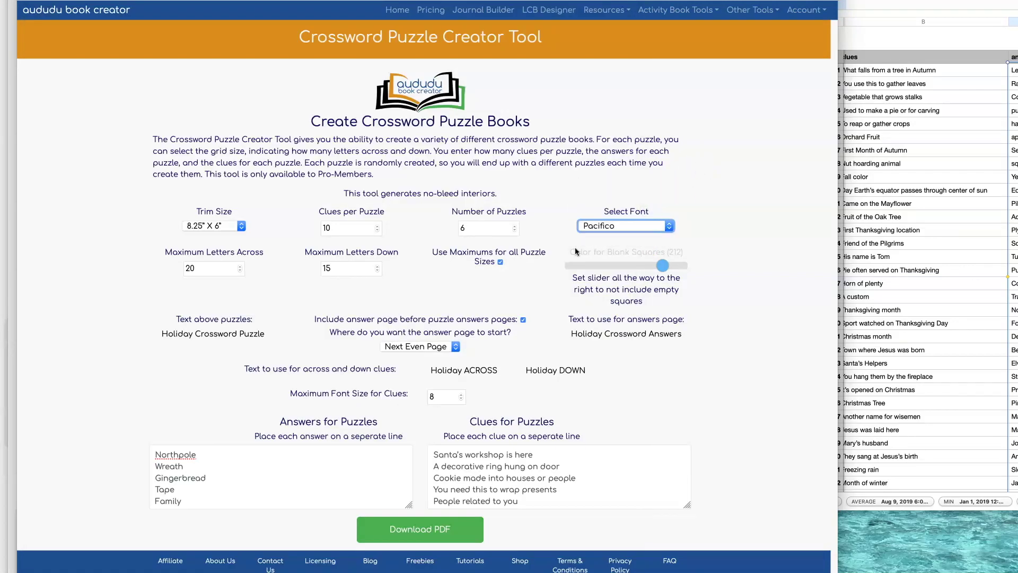
{"action": "left_click", "coordinate": [424, 529]}
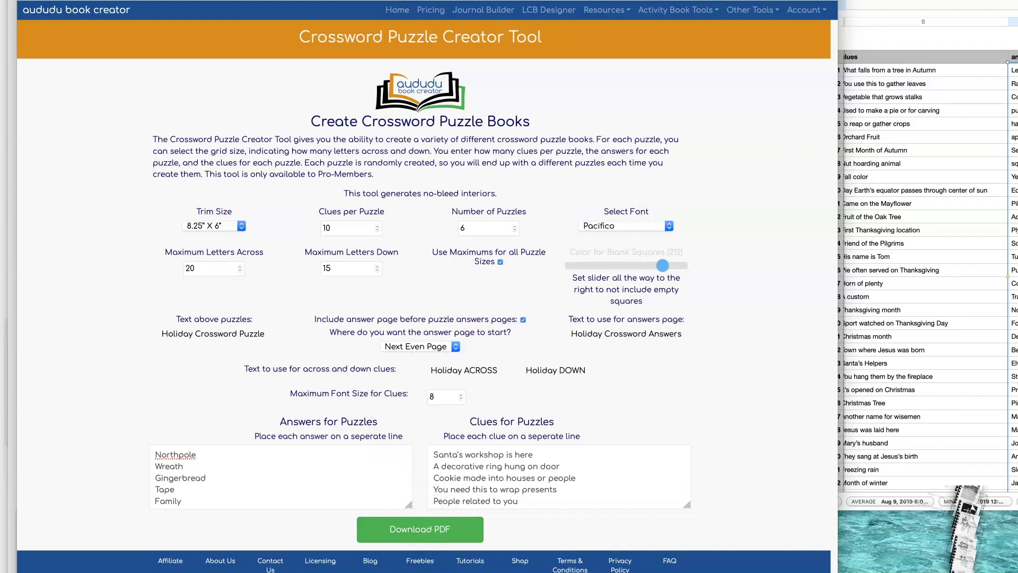
{"action": "scroll", "coordinate": [543, 334], "scroll_direction": "up", "scroll_amount": 1}
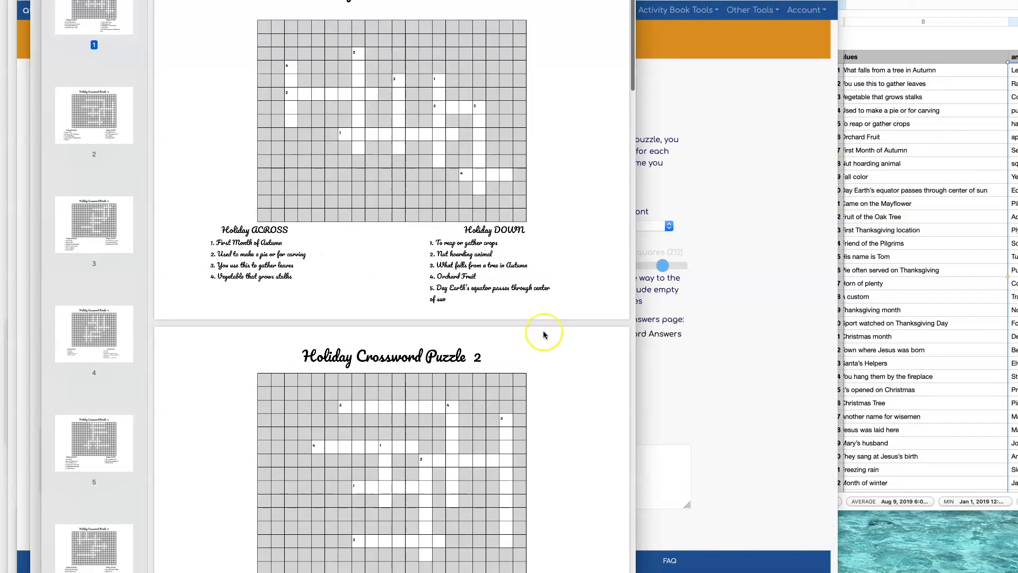
{"action": "scroll", "coordinate": [543, 334], "scroll_direction": "down", "scroll_amount": 10}
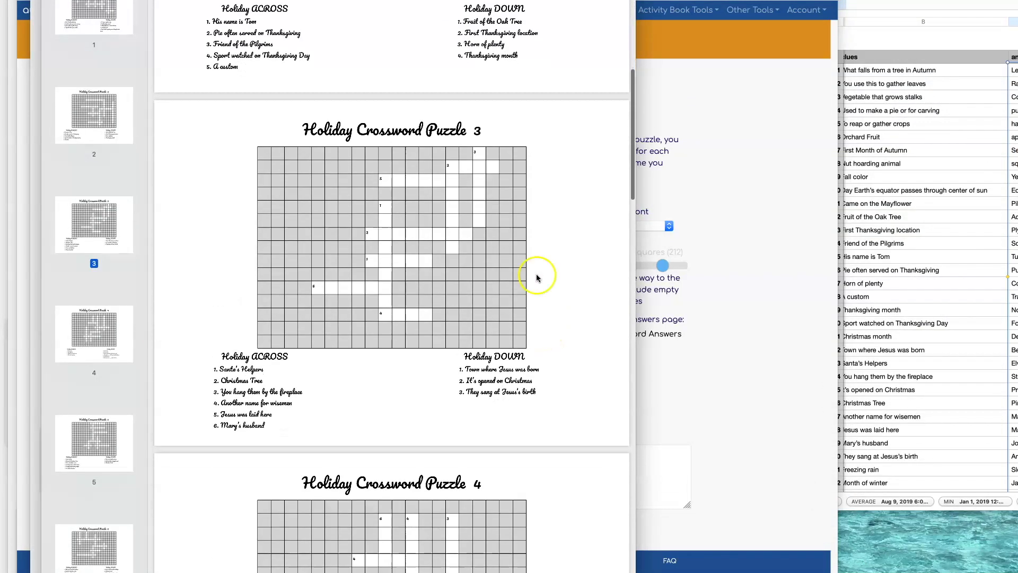
{"action": "left_click", "coordinate": [645, 237]}
Choose the 8.5" X 8.5" trim size and set Maximum Letters Across to 15
{"action": "left_click", "coordinate": [210, 226]}
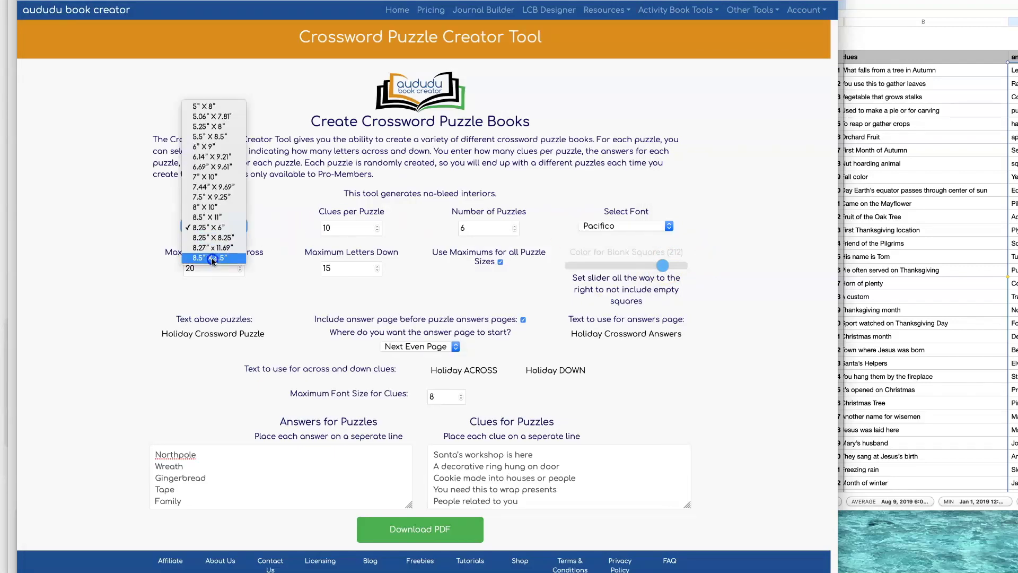
{"action": "left_click", "coordinate": [212, 258]}
{"action": "left_click", "coordinate": [190, 267]}
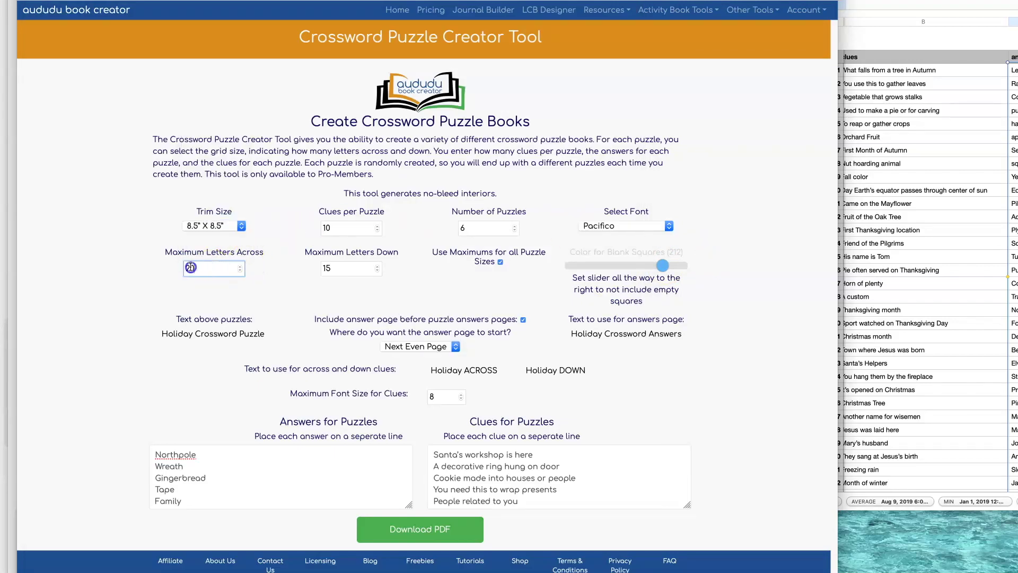
{"action": "left_click", "coordinate": [315, 287]}
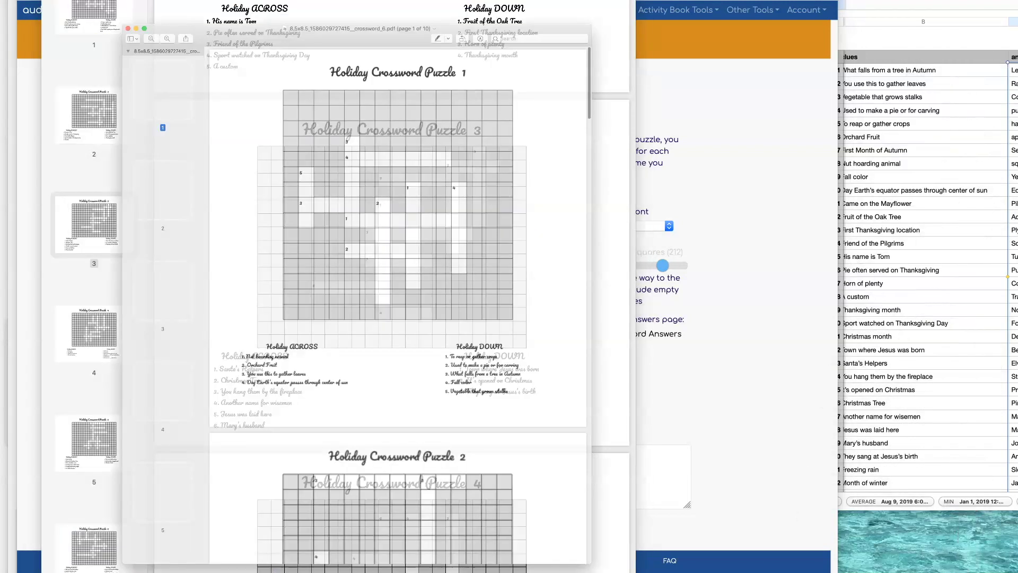
Scroll through the square-book PDF to review its pages
{"action": "scroll", "coordinate": [583, 223], "scroll_direction": "down", "scroll_amount": 7}
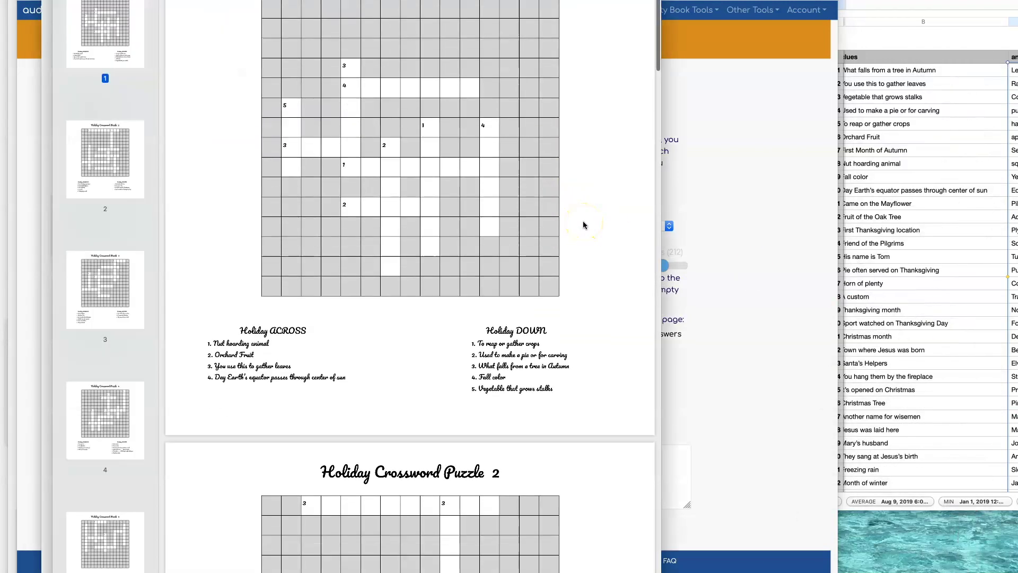
{"action": "scroll", "coordinate": [583, 221], "scroll_direction": "down", "scroll_amount": 8}
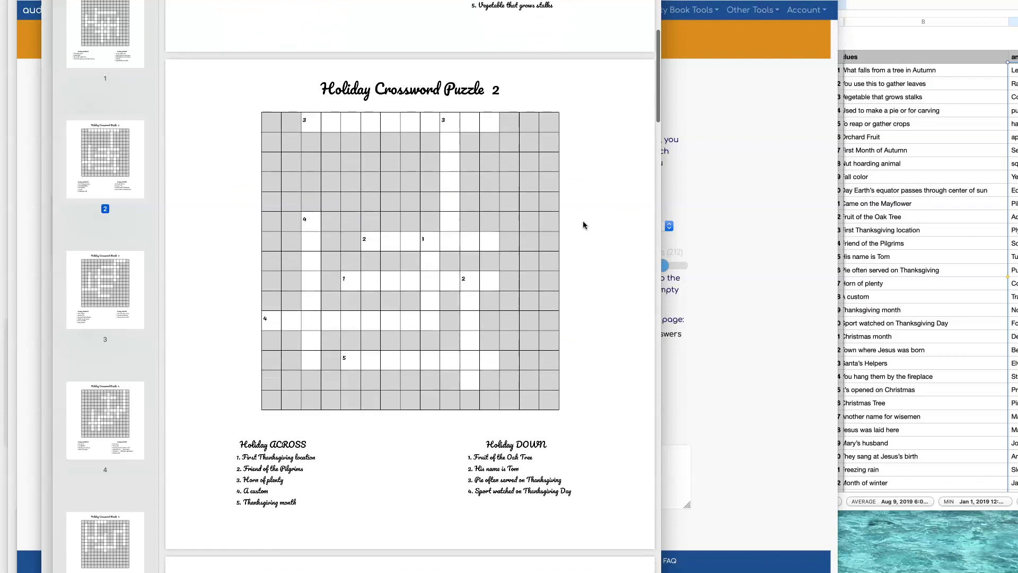
{"action": "scroll", "coordinate": [583, 221], "scroll_direction": "down", "scroll_amount": 5}
{"action": "left_click", "coordinate": [713, 202]}
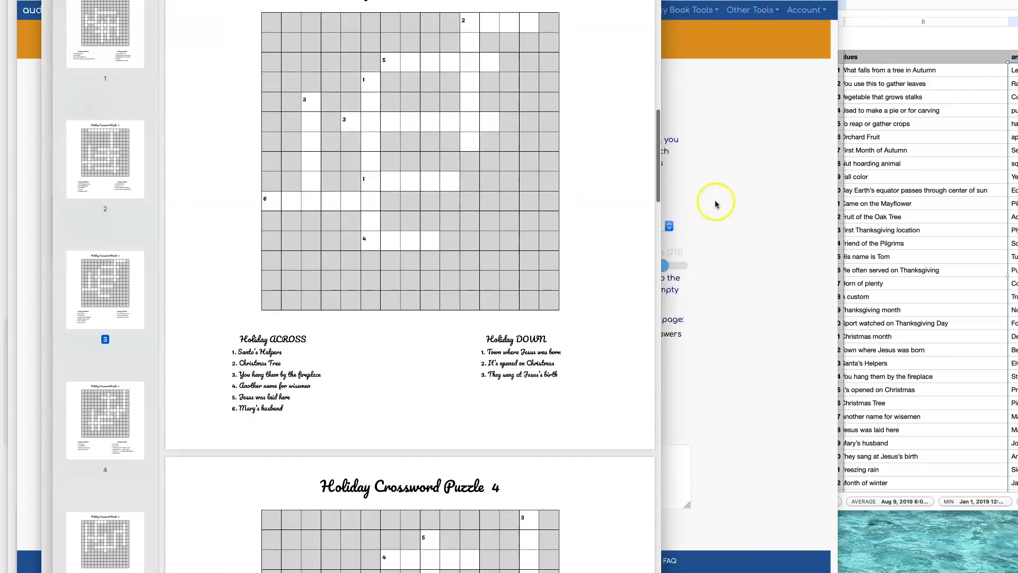
{"action": "left_click", "coordinate": [110, 20]}
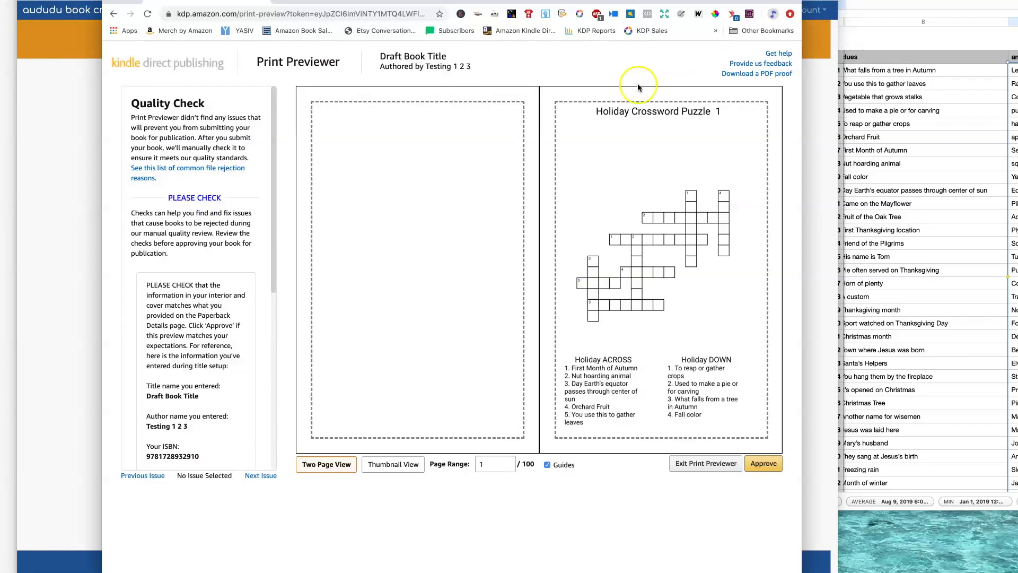
Advance through the Puzzle 2–6 spreads to the Holiday Crossword Answers pages
{"action": "left_click", "coordinate": [760, 239]}
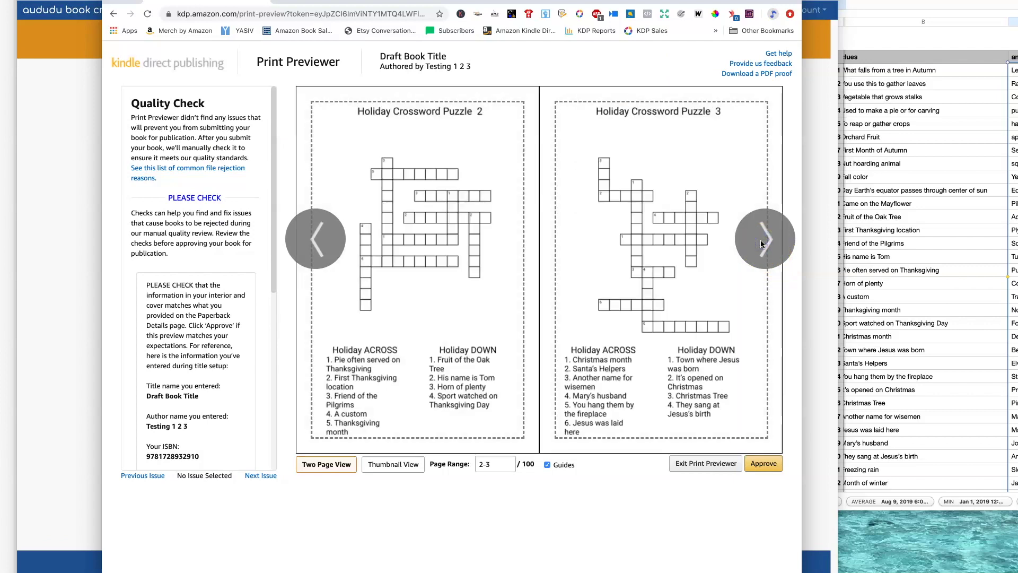
{"action": "left_click", "coordinate": [760, 243]}
{"action": "left_click", "coordinate": [761, 243]}
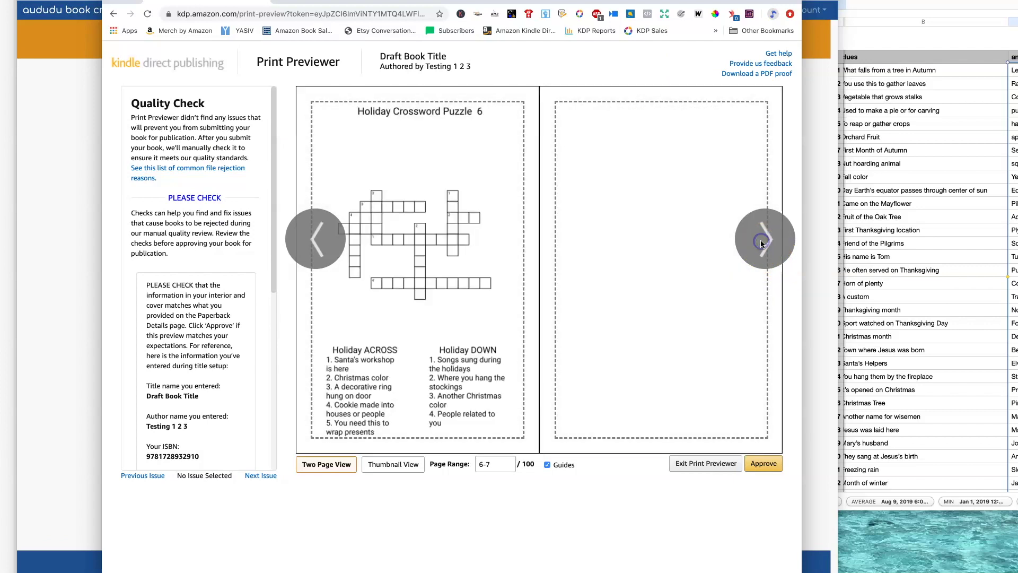
{"action": "left_click", "coordinate": [760, 243]}
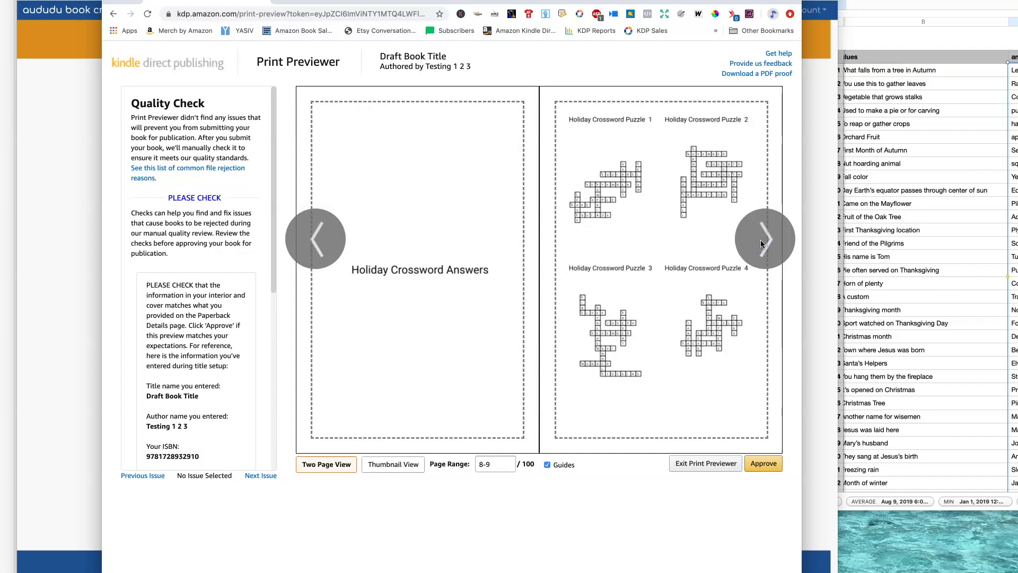